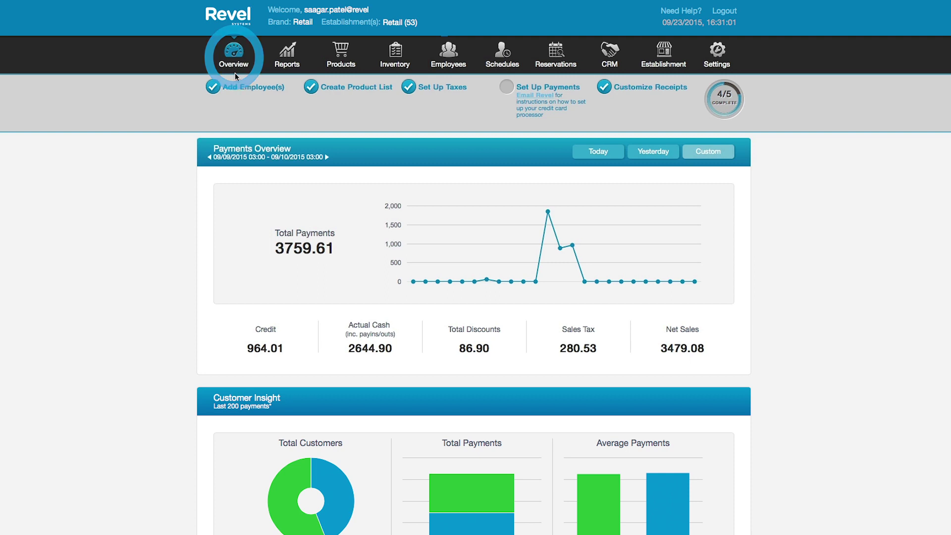
Review the Payments Overview and Customer Insight sections of the overview dashboard.
scroll(234, 73, down, 2)
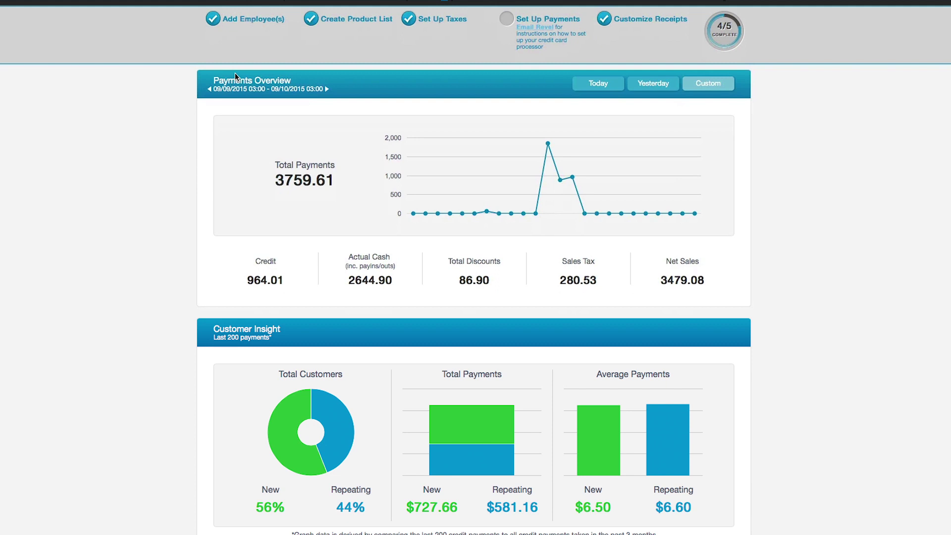
scroll(236, 75, up, 3)
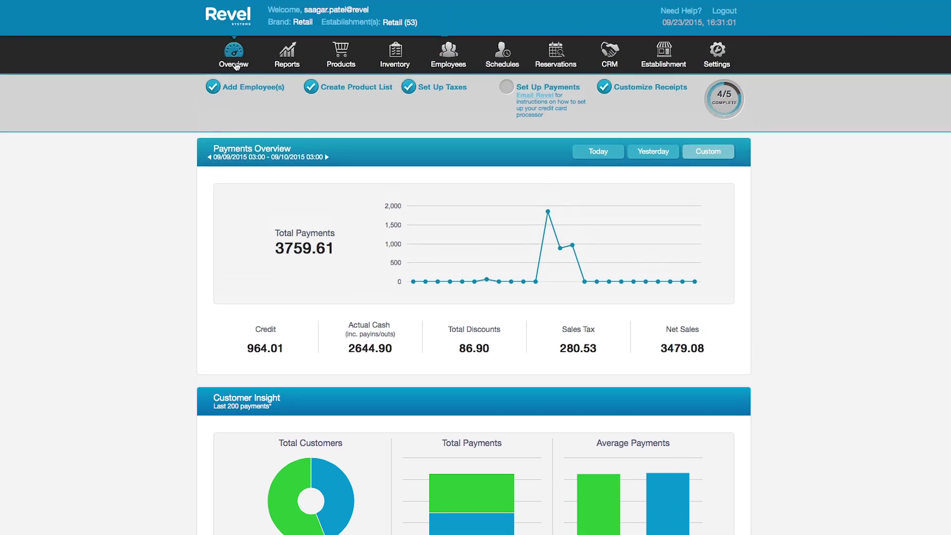
View the Sales Summary, Operations and Hourly Sales reports in turn.
click(290, 62)
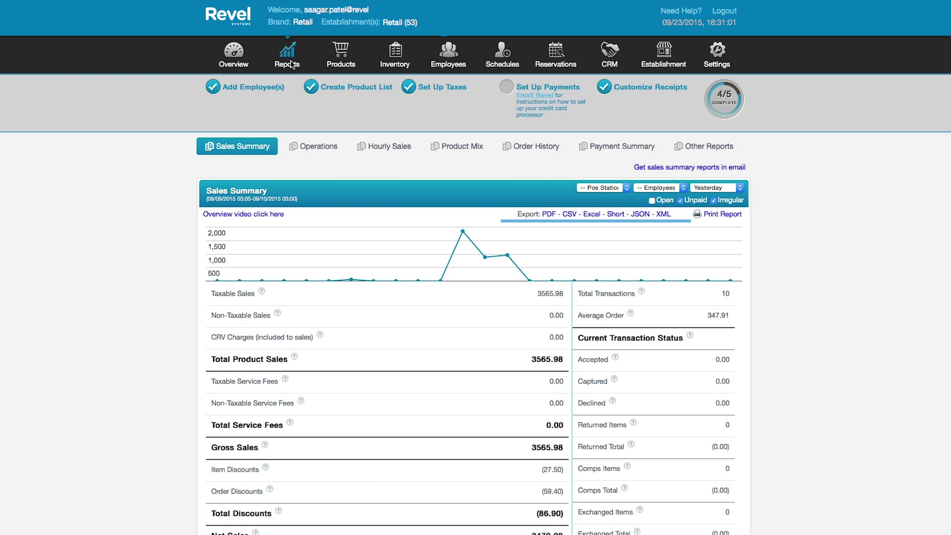
click(319, 145)
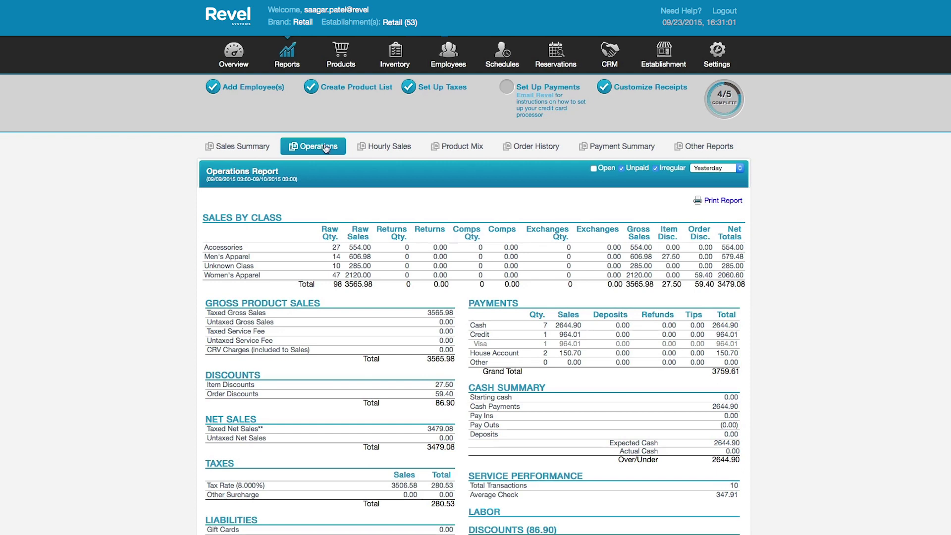
click(381, 149)
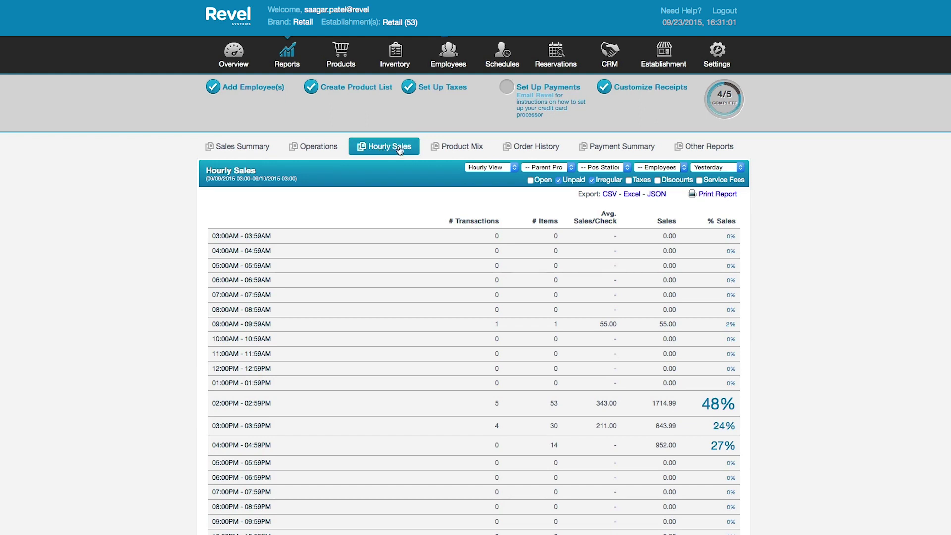
Open the Product Mix report and examine its top-product charts and per-product sales table.
click(463, 151)
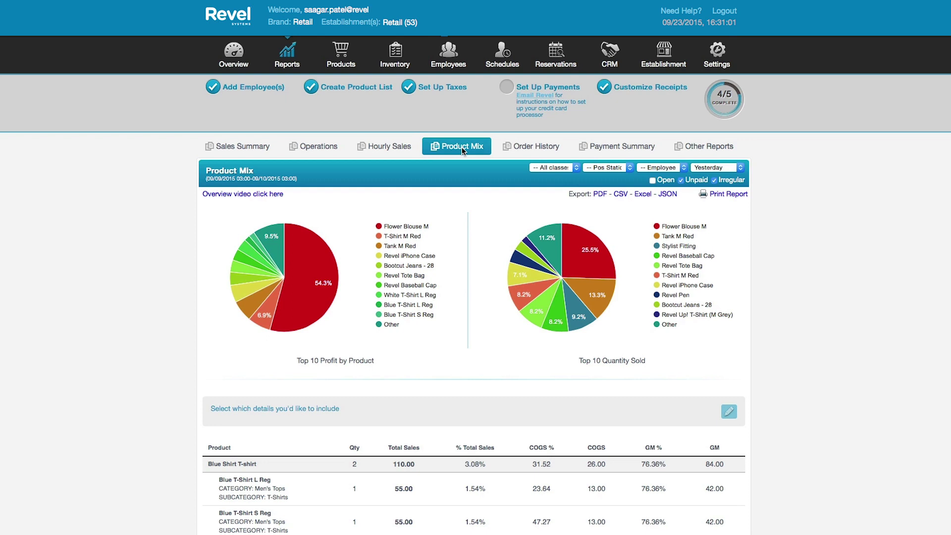
scroll(463, 150, down, 3)
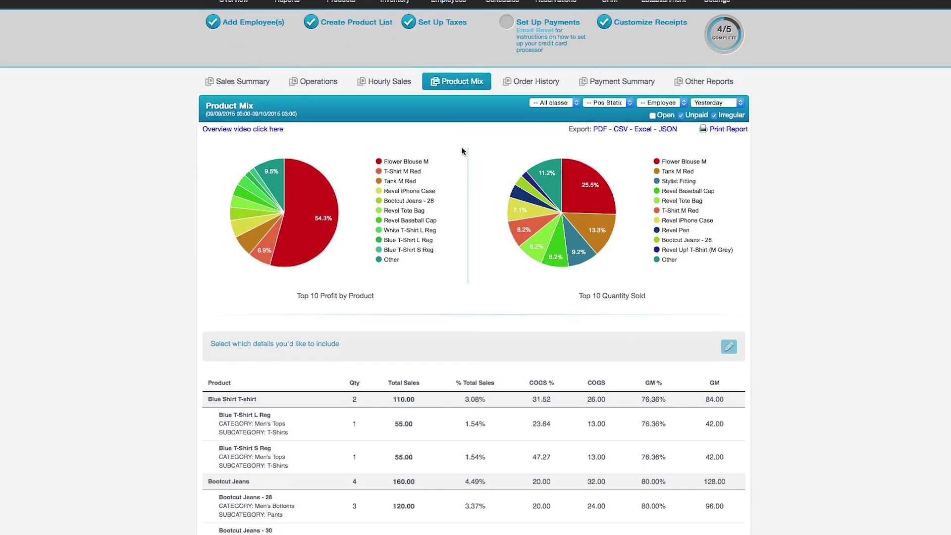
scroll(462, 148, down, 3)
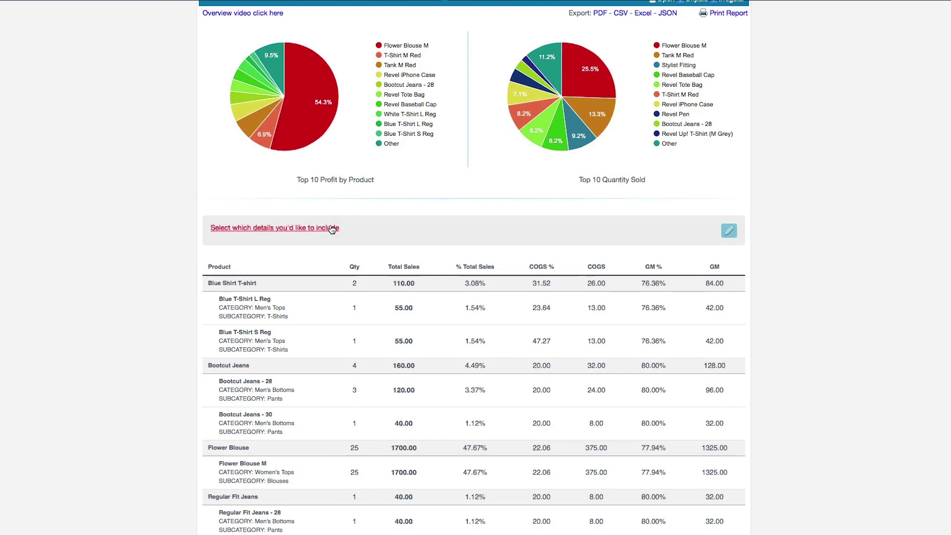
Show the Product Mix report's selectable details and save the selection without changing any option.
click(332, 229)
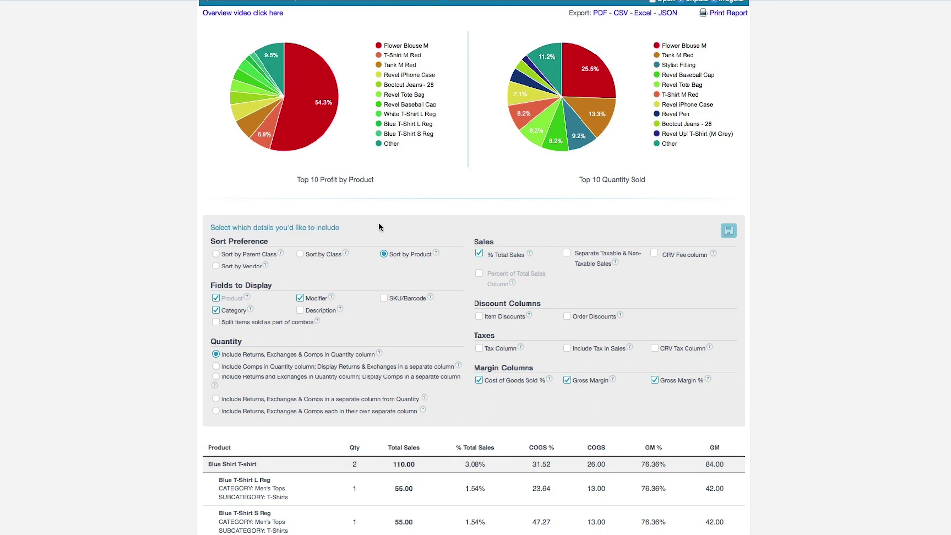
scroll(406, 226, down, 1)
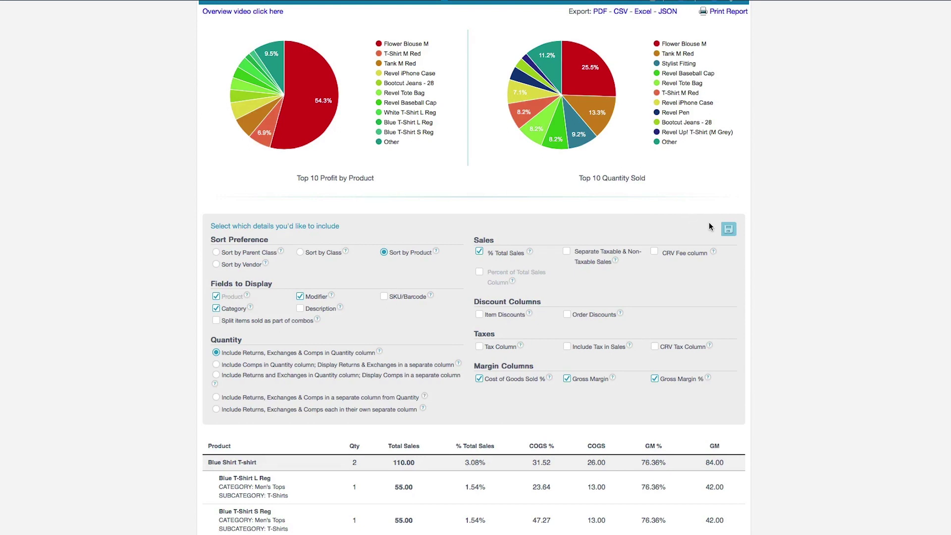
click(728, 228)
scroll(728, 232, down, 3)
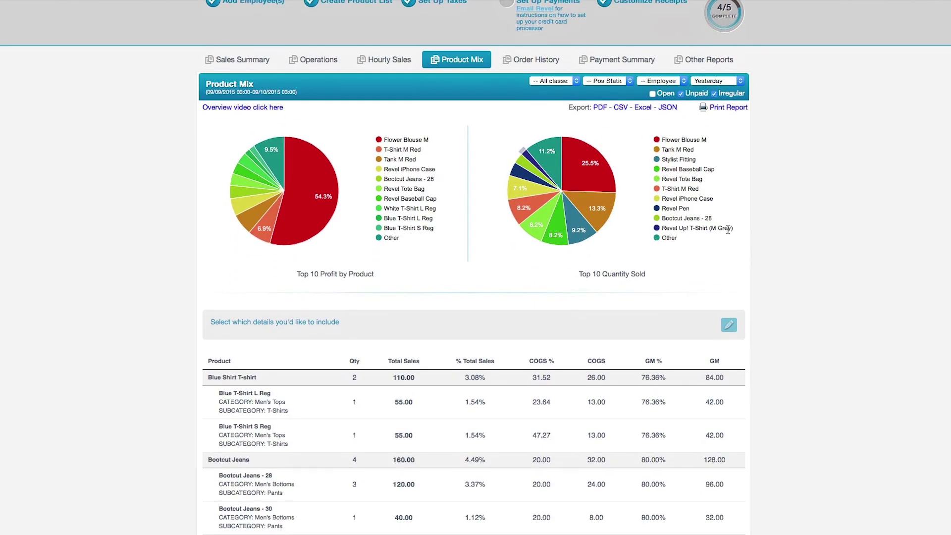
scroll(727, 223, down, 1)
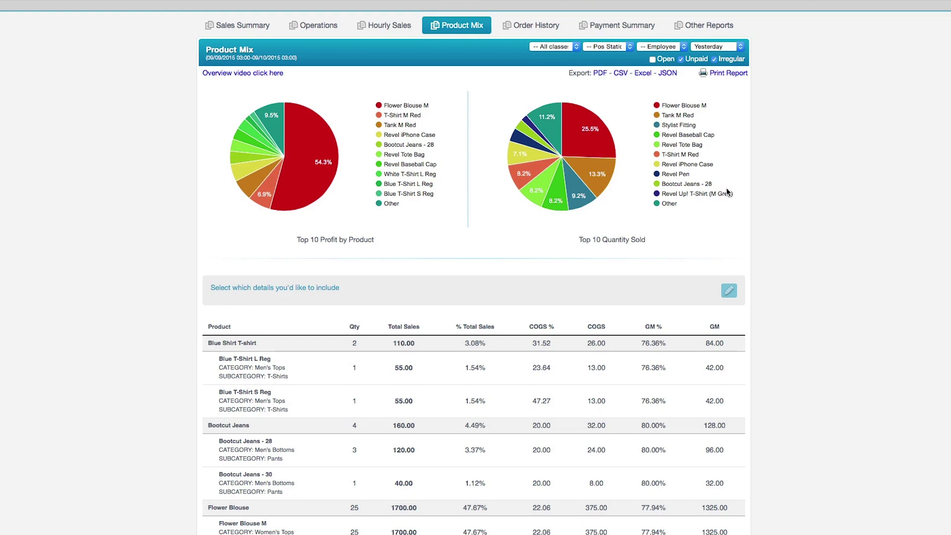
scroll(700, 343, up, 3)
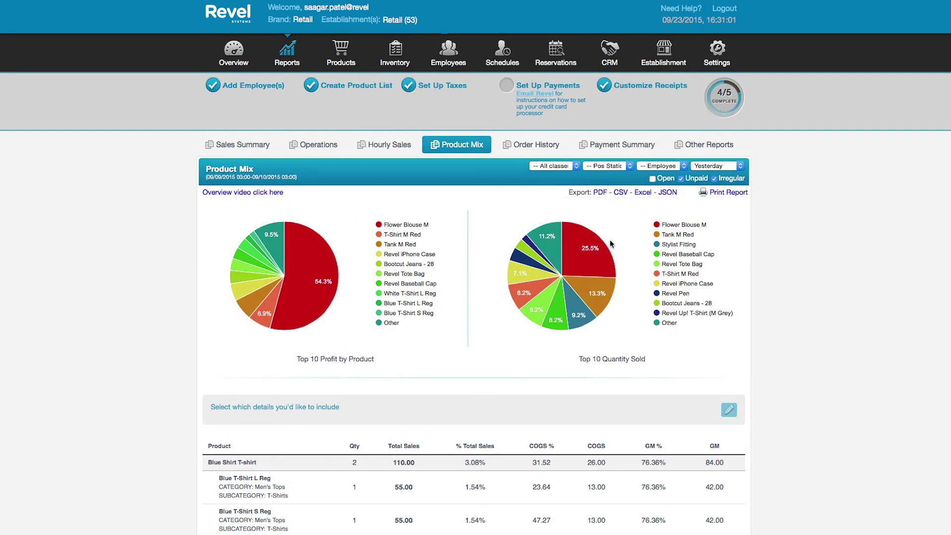
View the Order History, Payment Summary and Other Reports pages in turn.
click(543, 145)
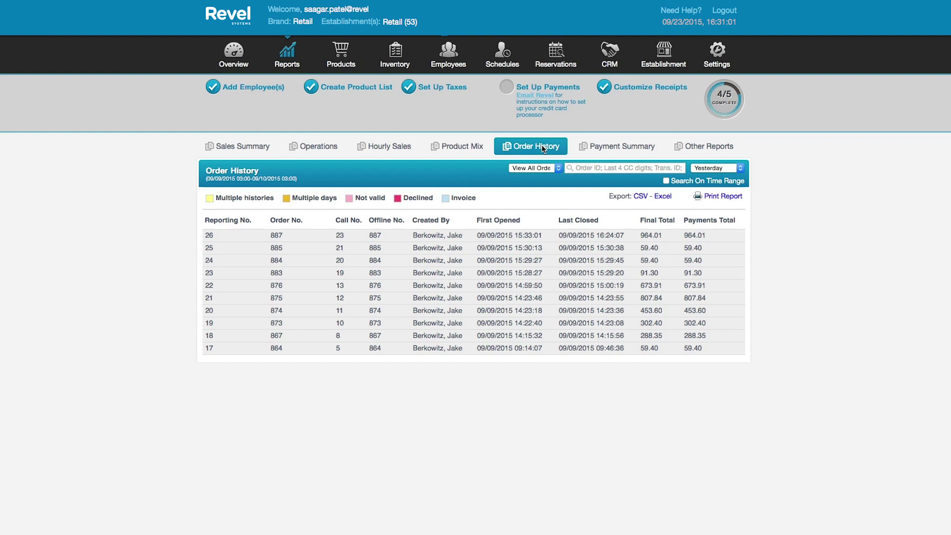
click(615, 149)
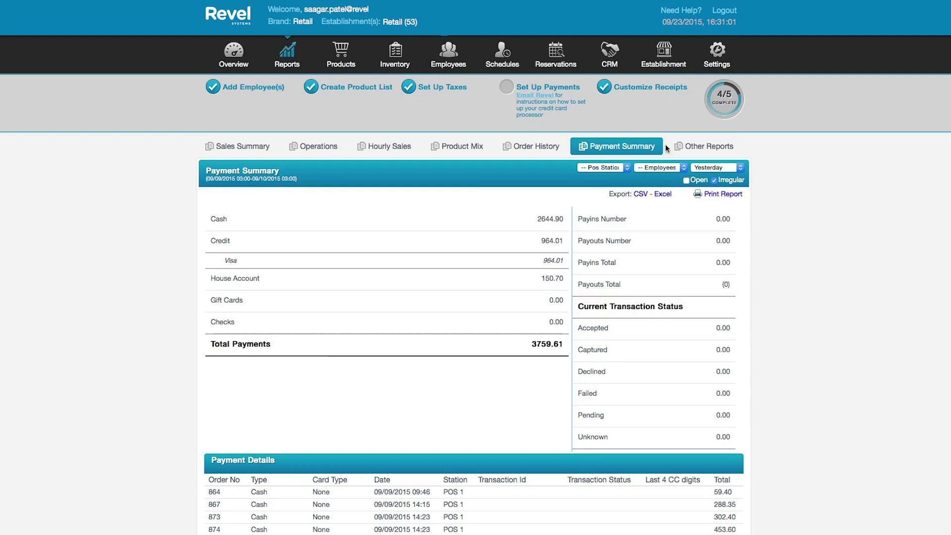
click(691, 148)
Open the product list and expand the T-Shirts subcategory under Men's Tops to view its products.
click(349, 59)
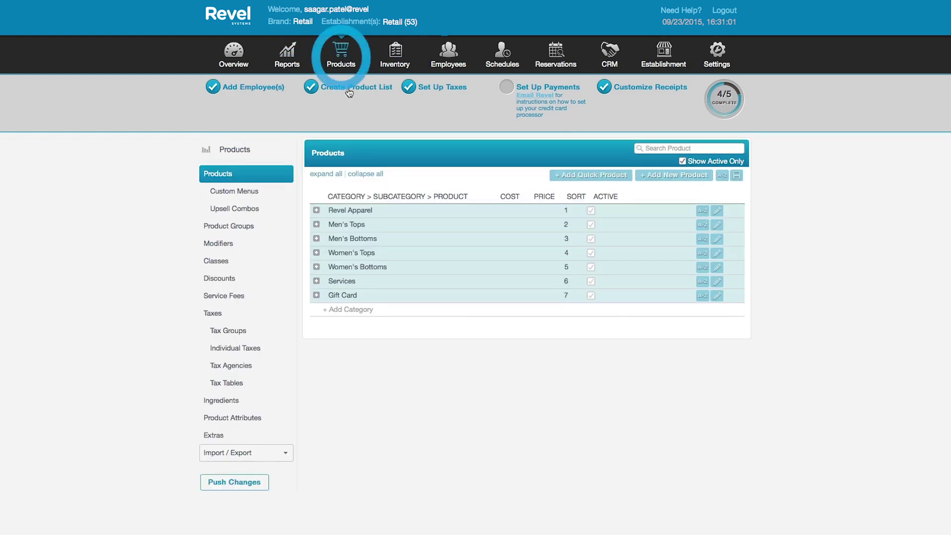
click(316, 224)
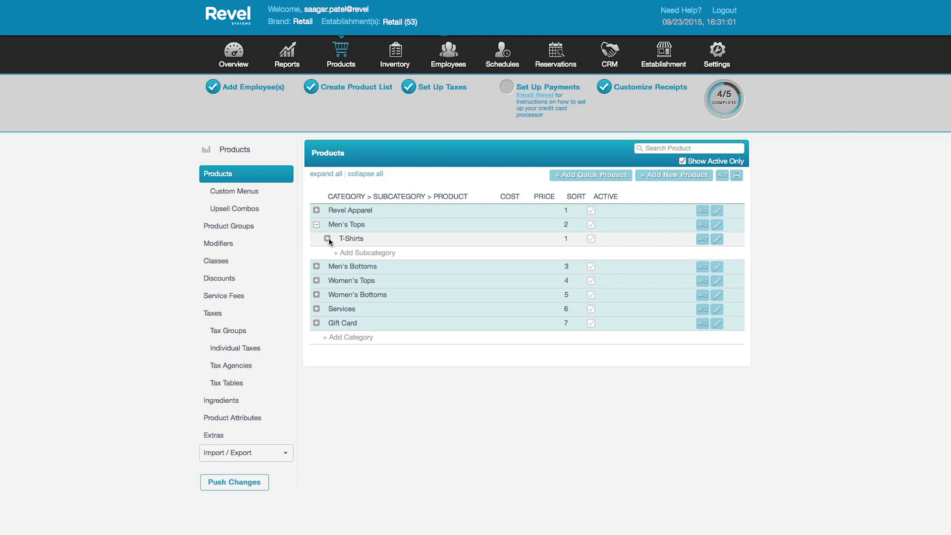
click(327, 239)
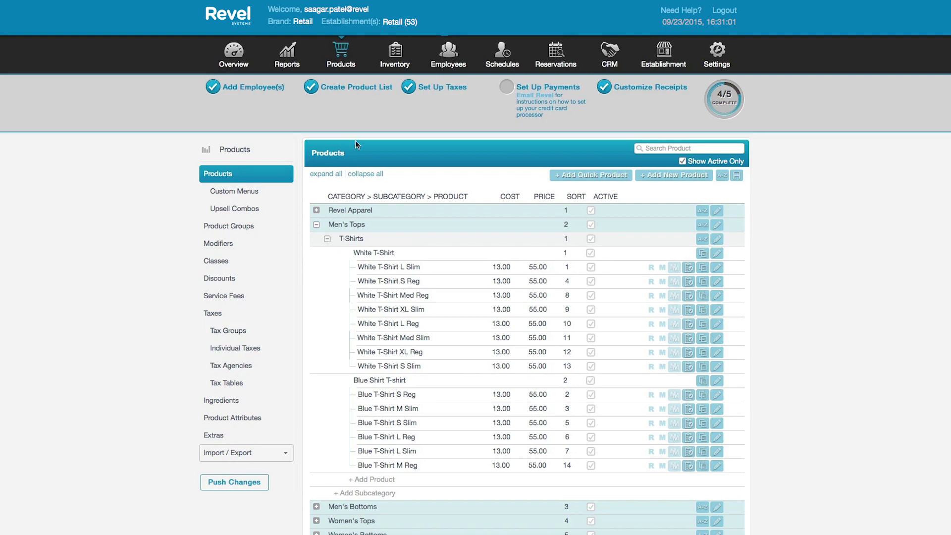
In the product inventory, set the low stock alert for Blue T-Shirt L Reg to 50.
click(392, 63)
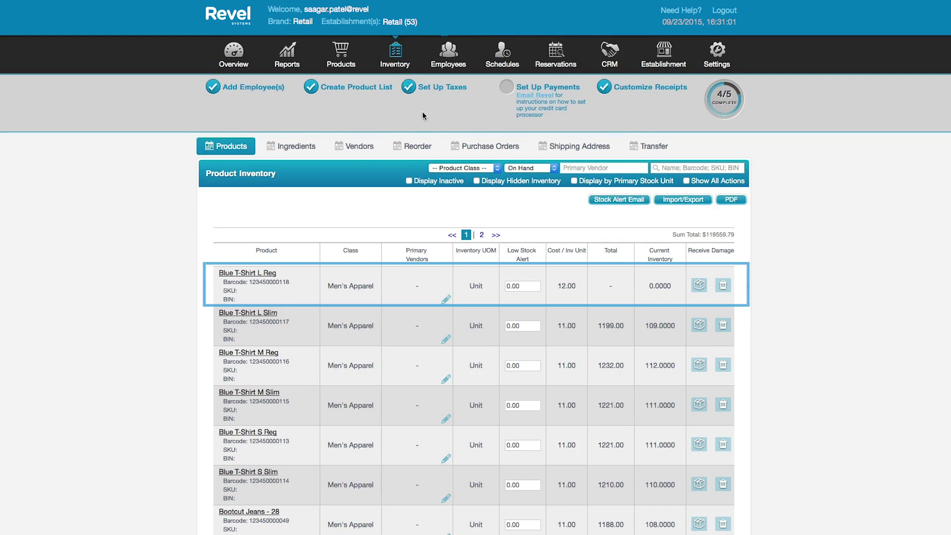
click(524, 283)
key(BackSpace)
key(BackSpace)
key(BackSpace)
key(BackSpace)
text(50)
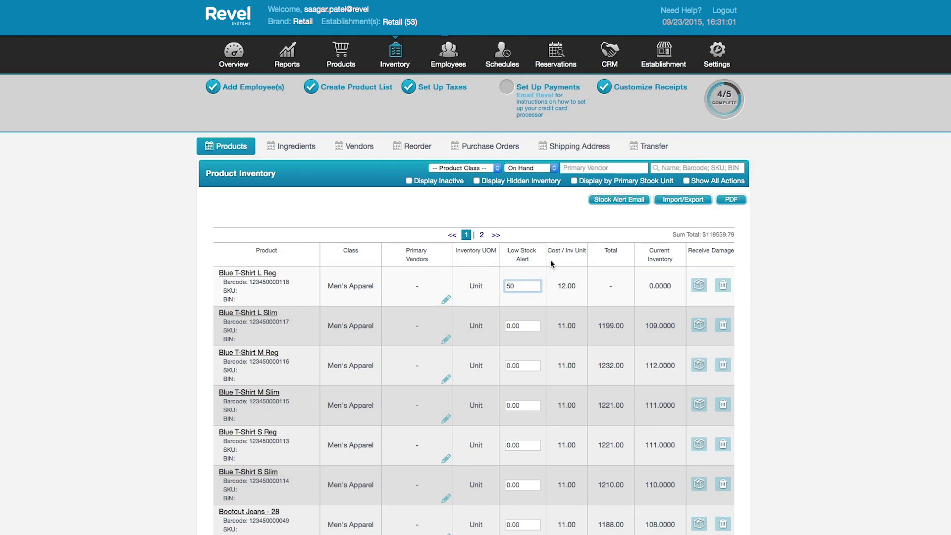
Show all inventory actions and receive 100 units of Blue T-Shirt L Reg at a cost of 12.00 per unit.
click(694, 184)
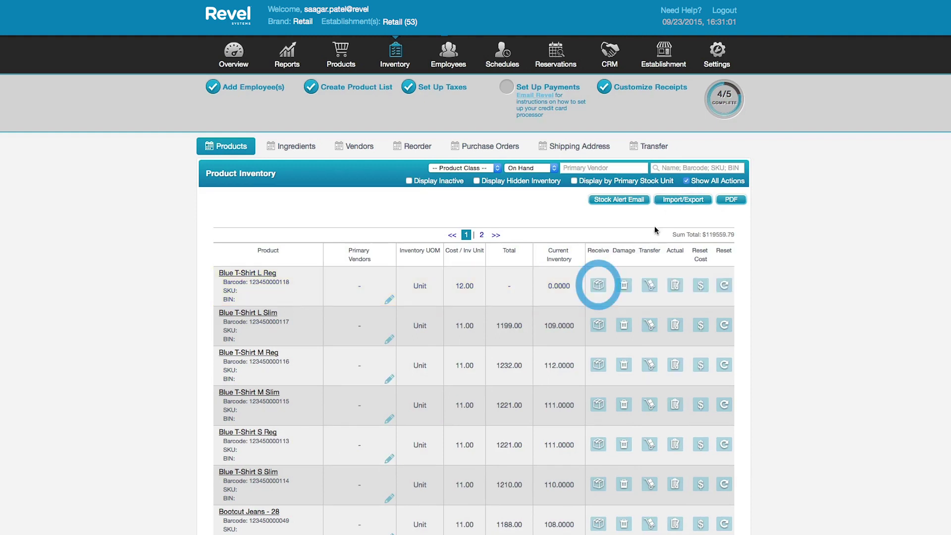
click(598, 284)
text(100)
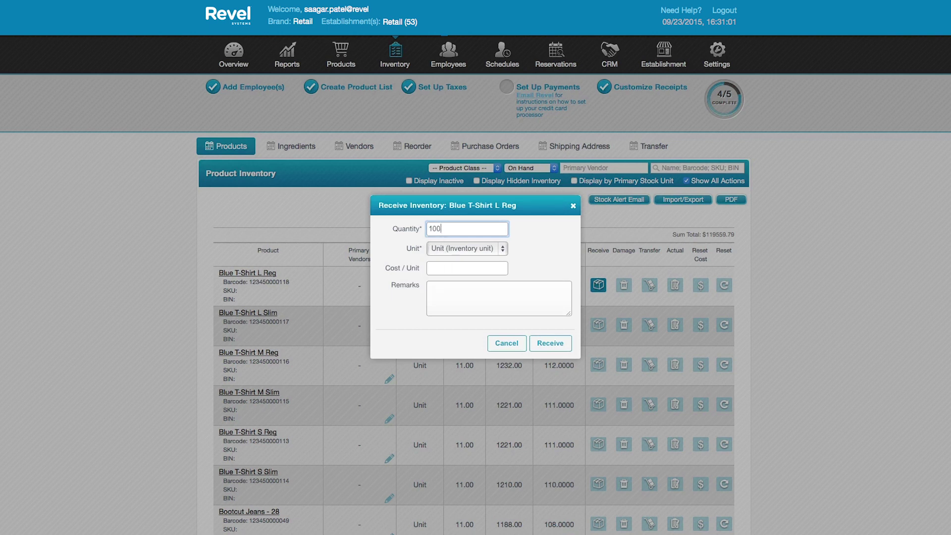
click(502, 268)
text(12.00)
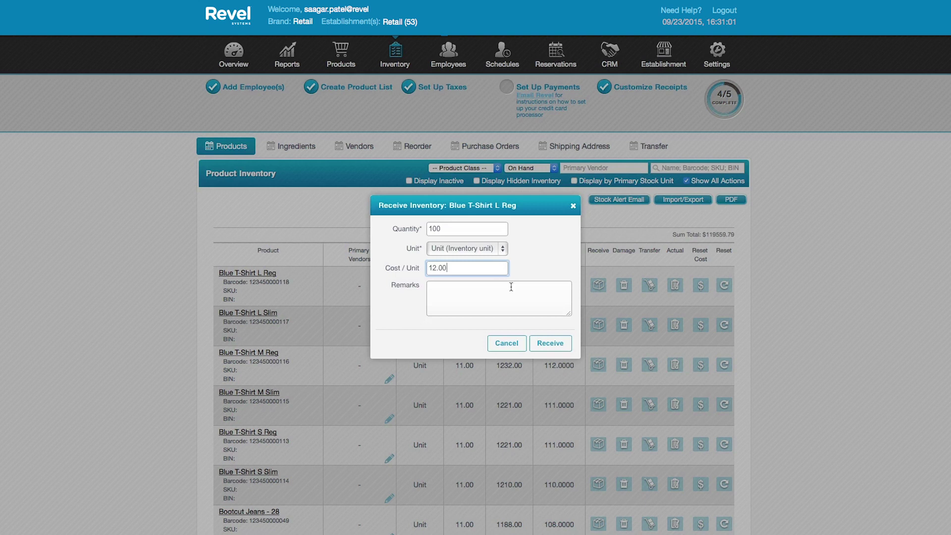
click(551, 342)
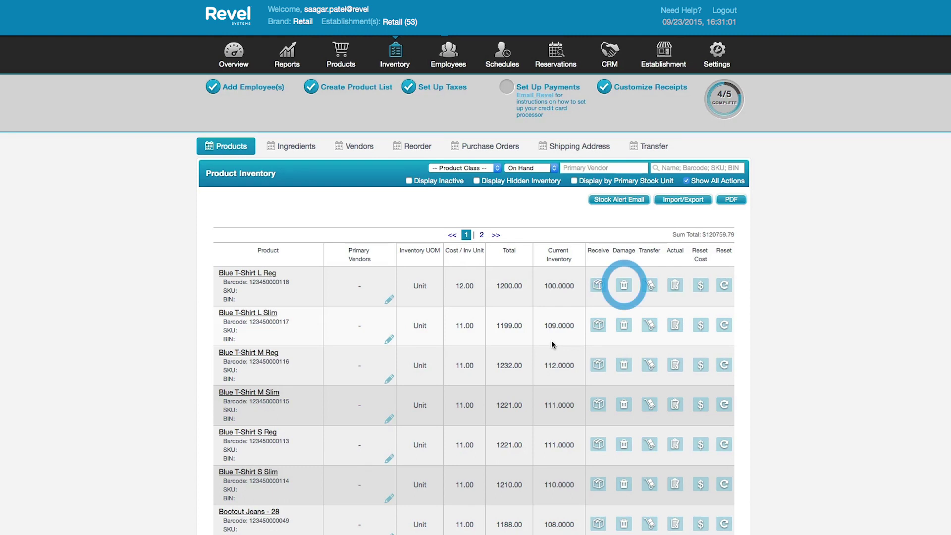
Record 4 damaged units of Blue T-Shirt L Reg with cost adjustment enabled and the remark "arrived damaged".
click(624, 286)
text(4)
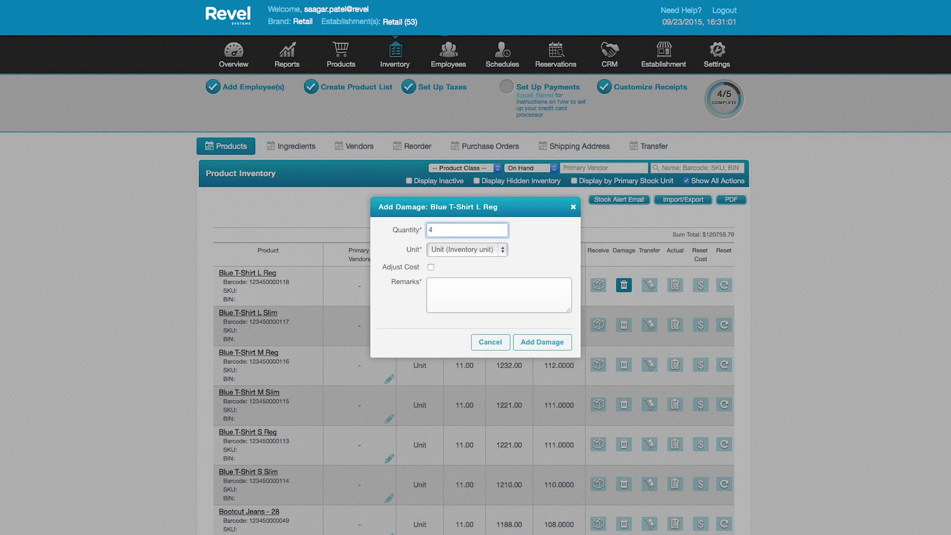
click(432, 267)
click(437, 284)
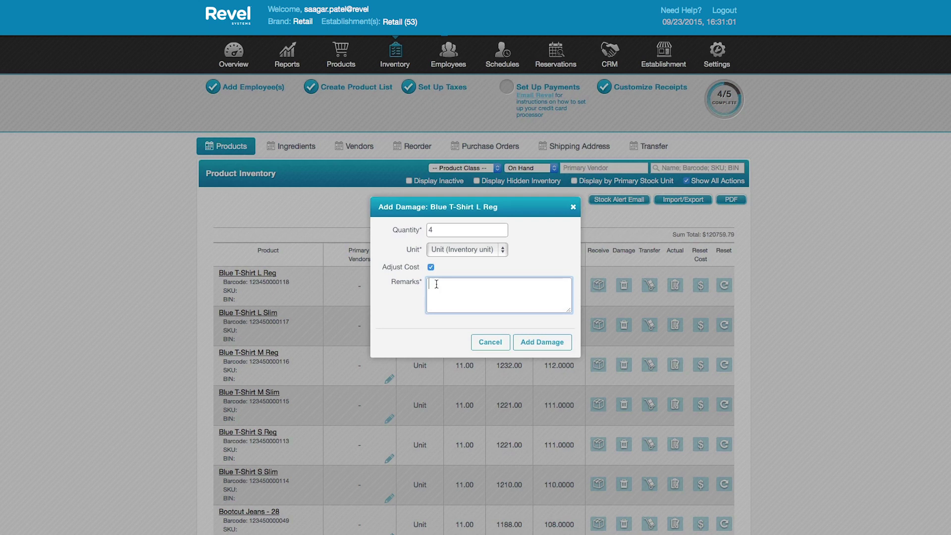
text(arrived damaged)
click(537, 343)
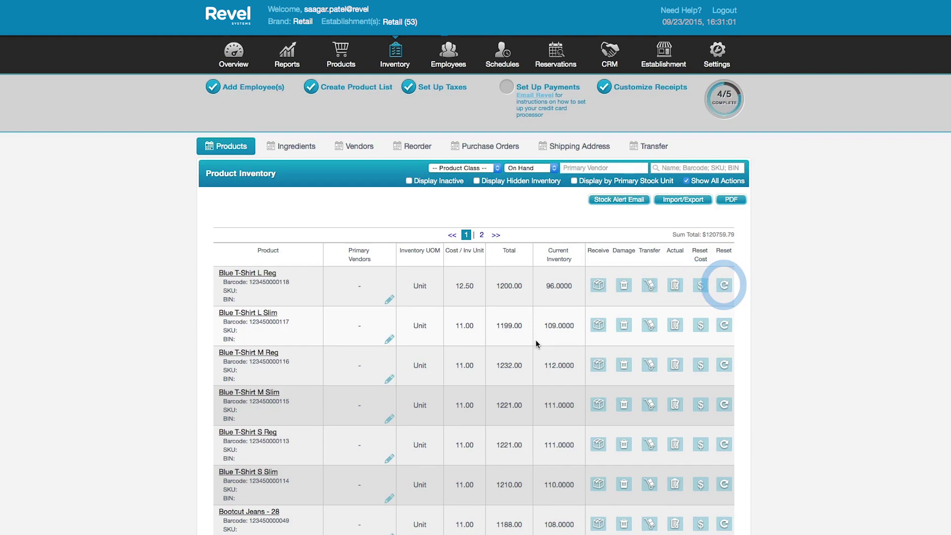
Open the 101 Clothes vendor record, review its details and attached products, and return to the vendor list.
click(359, 146)
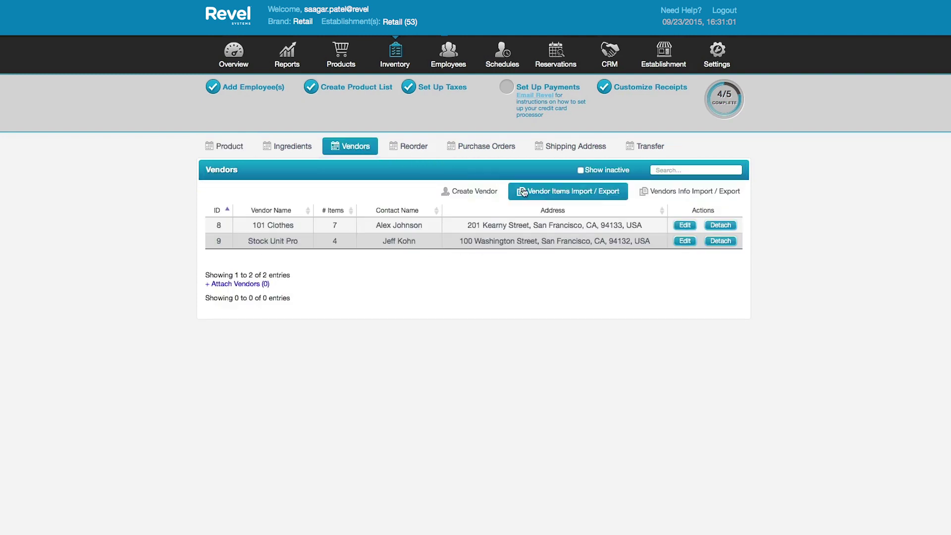
click(685, 228)
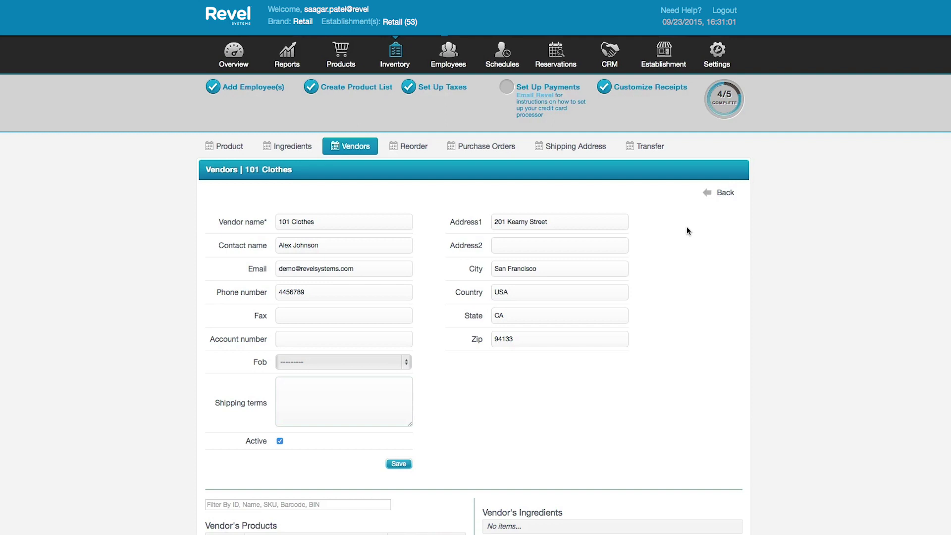
scroll(687, 227, down, 5)
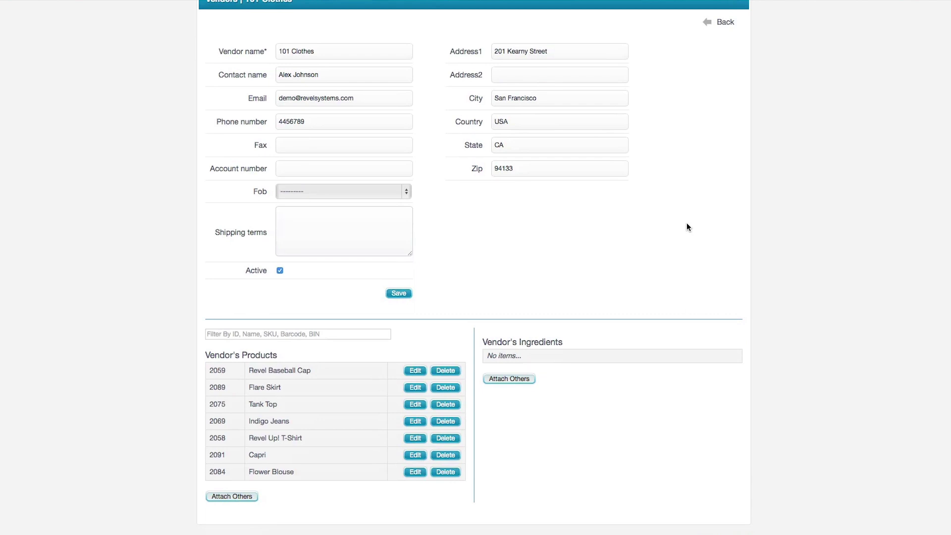
scroll(687, 227, up, 3)
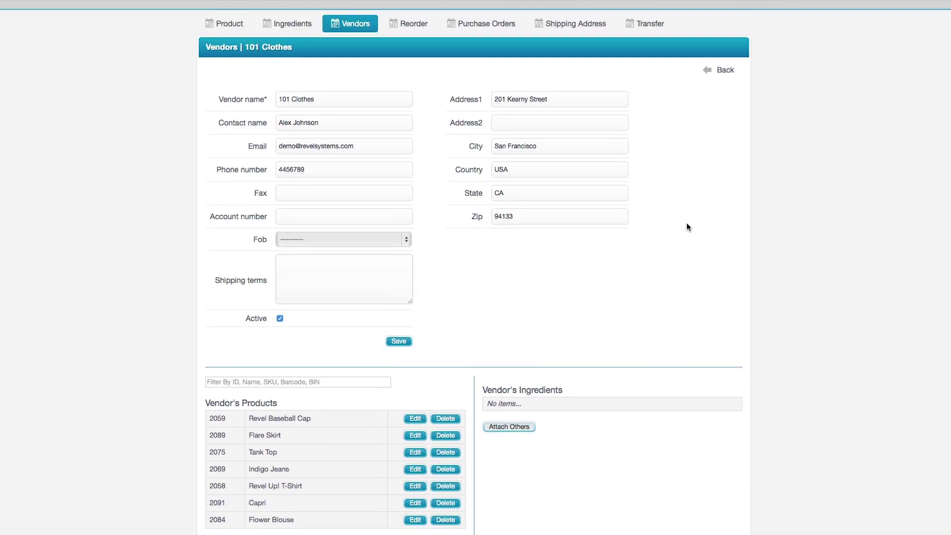
scroll(686, 226, up, 2)
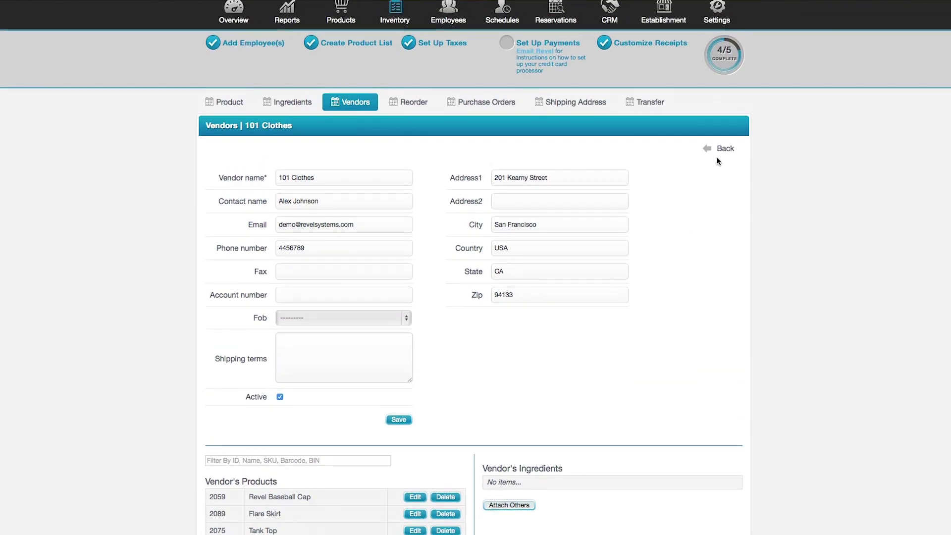
click(724, 149)
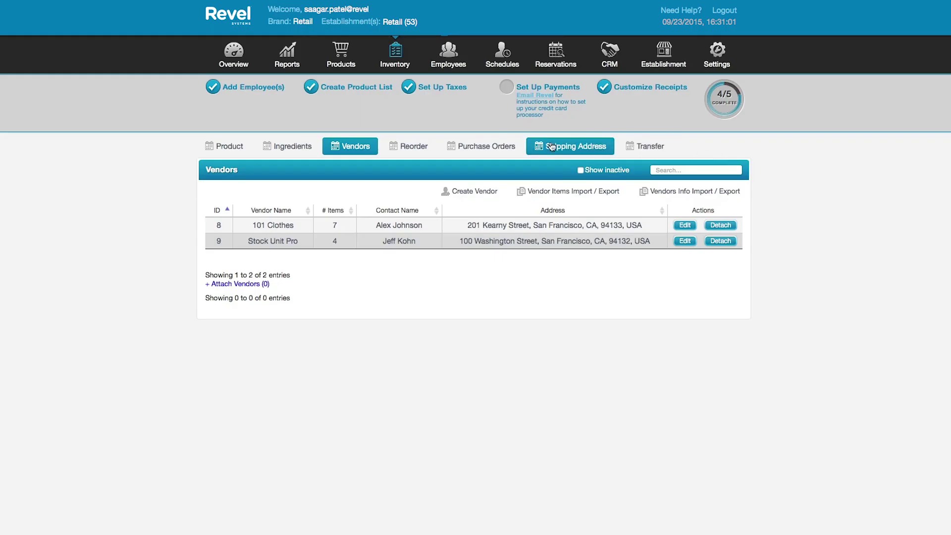
Start a new purchase order, without receiving, for the vendor 101 Clothes.
click(462, 150)
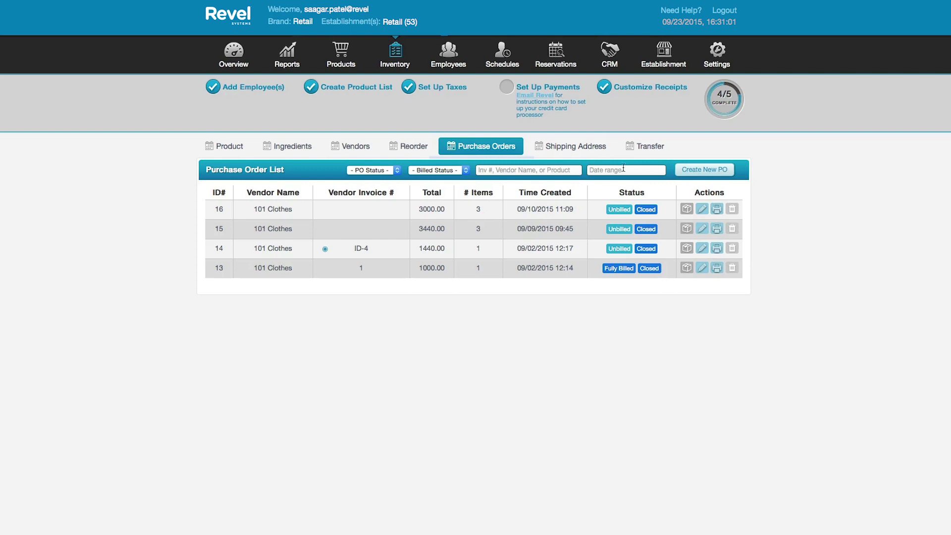
click(679, 172)
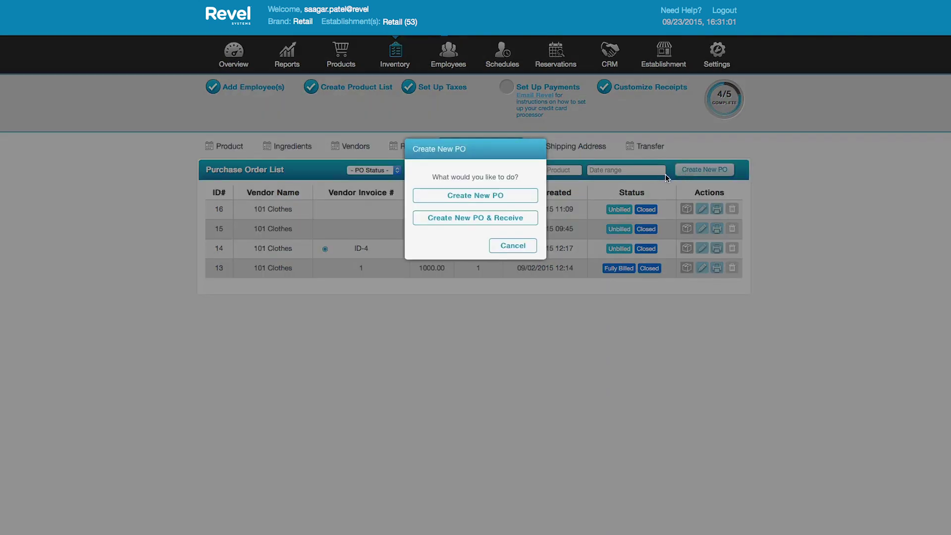
click(510, 198)
click(508, 186)
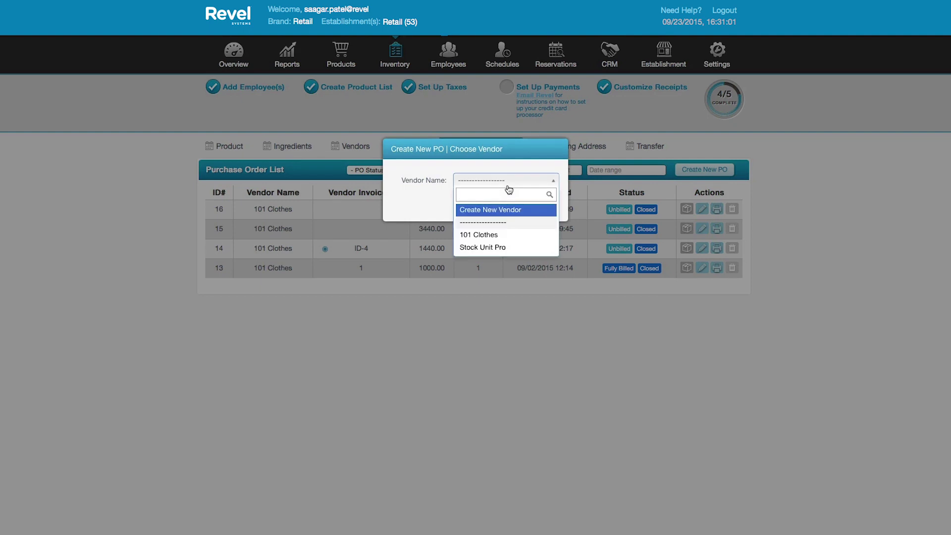
click(510, 236)
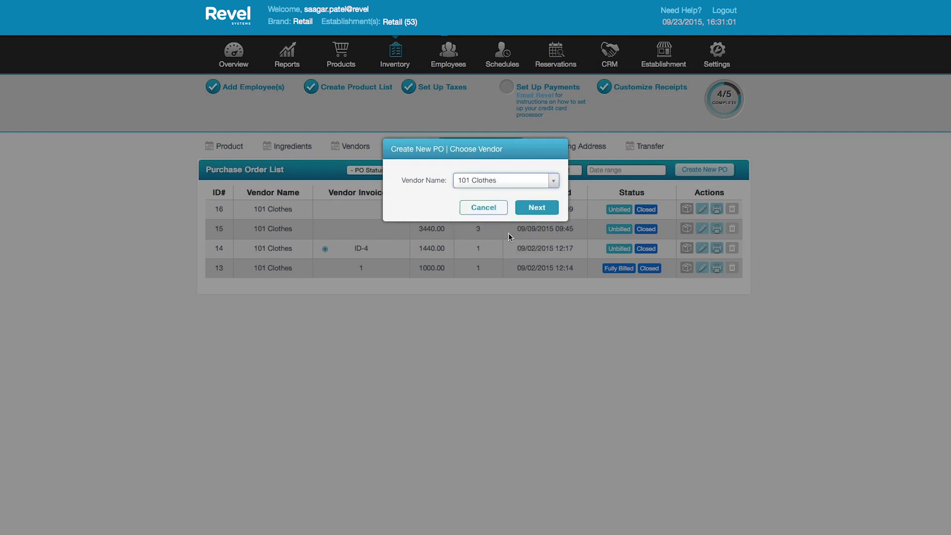
click(532, 210)
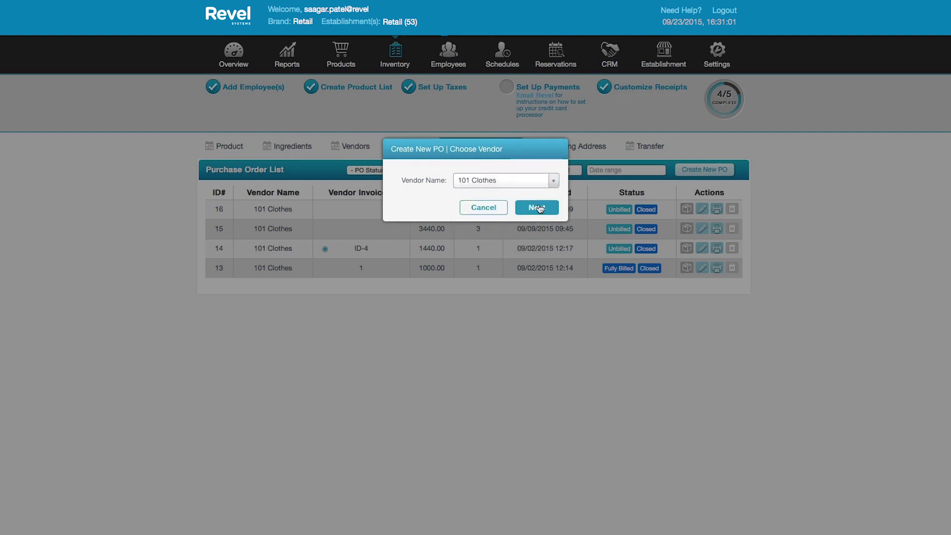
Add Capri and Indigo Jeans to the item receipts of the new purchase order.
scroll(539, 208, down, 5)
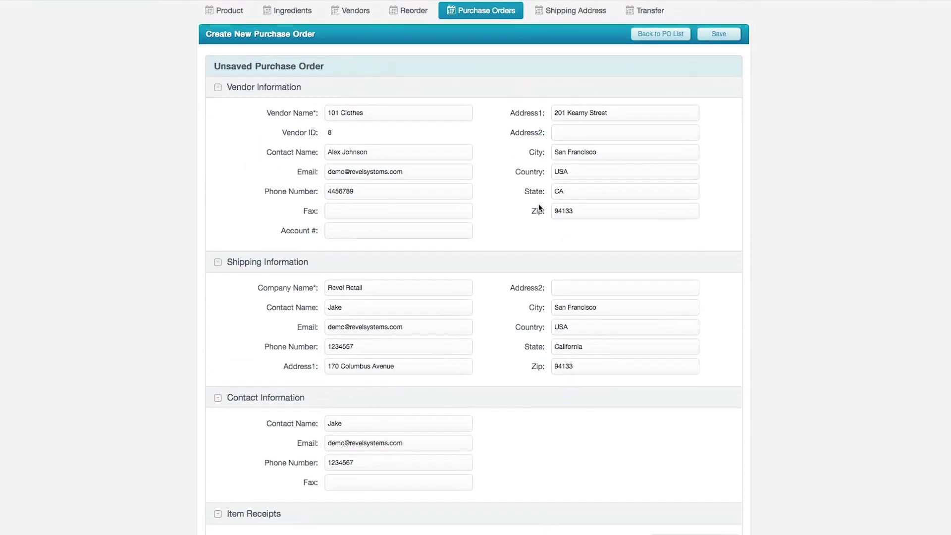
scroll(539, 207, down, 3)
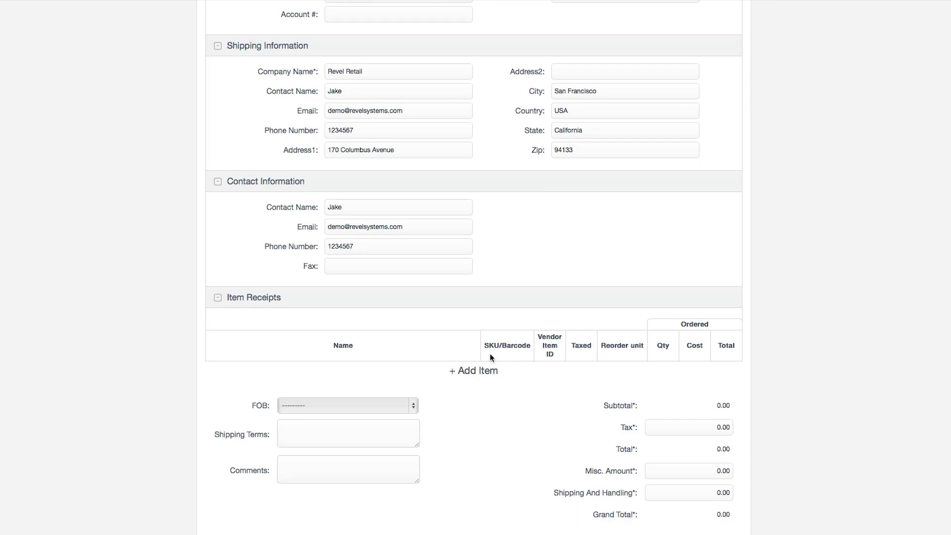
click(484, 372)
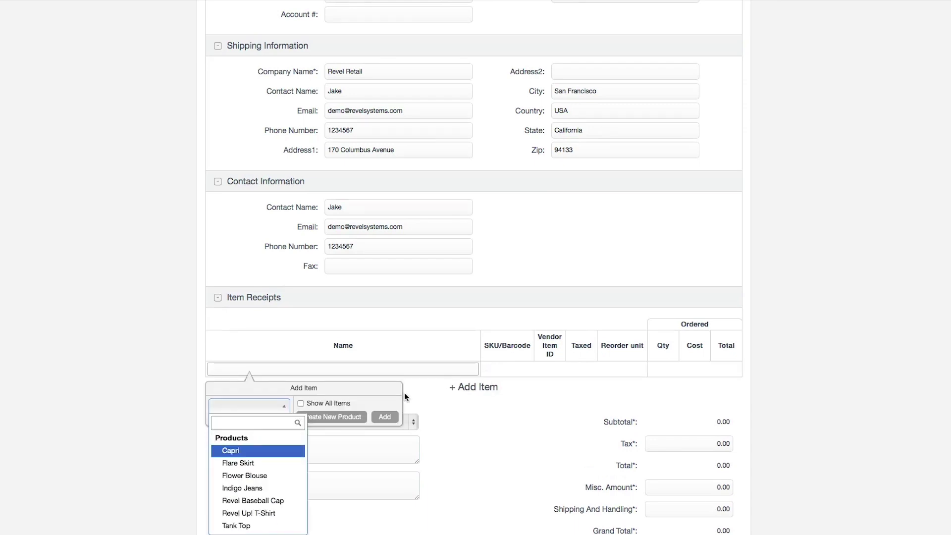
click(292, 456)
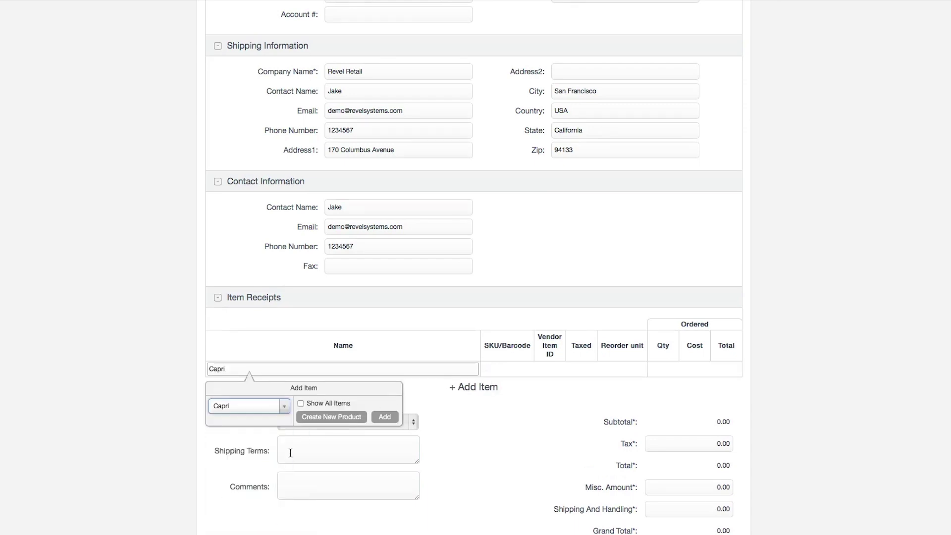
click(384, 417)
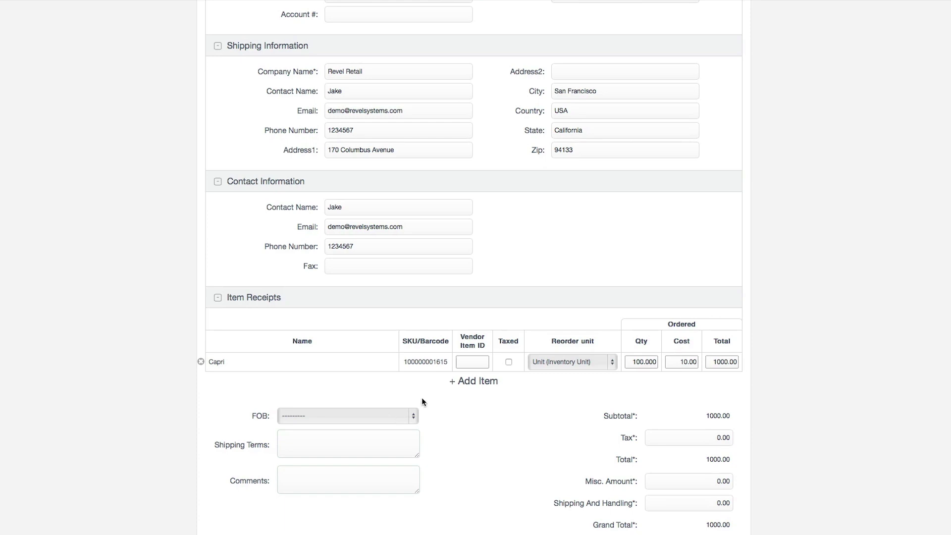
click(470, 387)
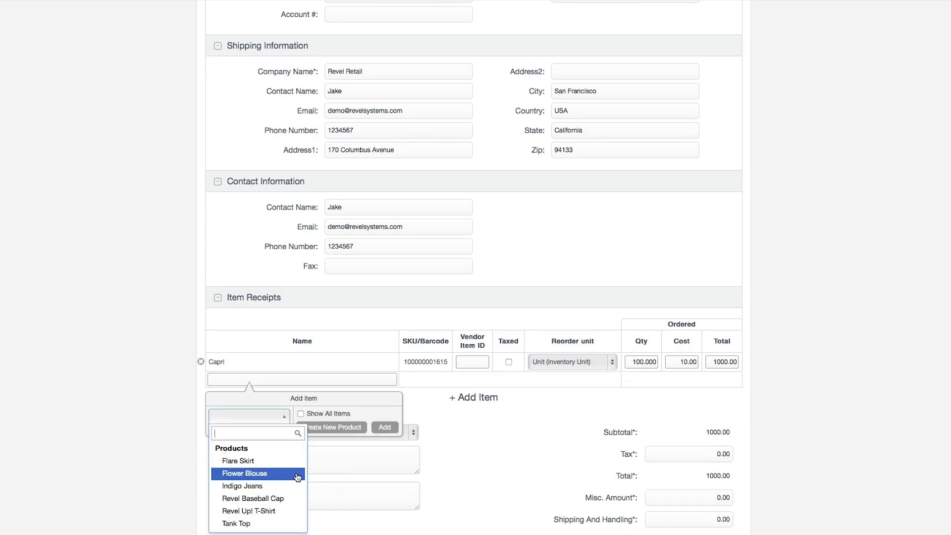
click(270, 487)
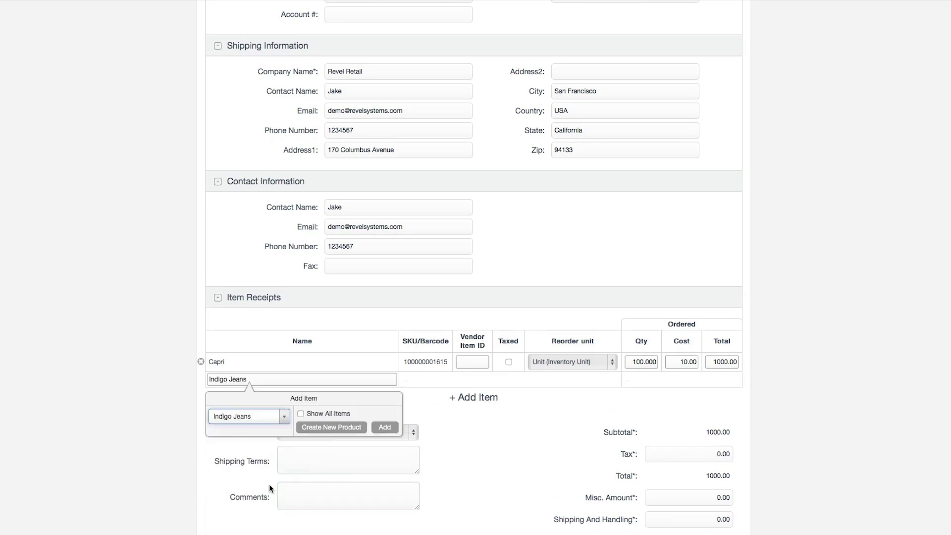
click(384, 428)
Enter the shipping terms "deliver to back door.", save the purchase order and return to the purchase order list.
click(356, 452)
text(deliver to back door)
scroll(404, 446, up, 5)
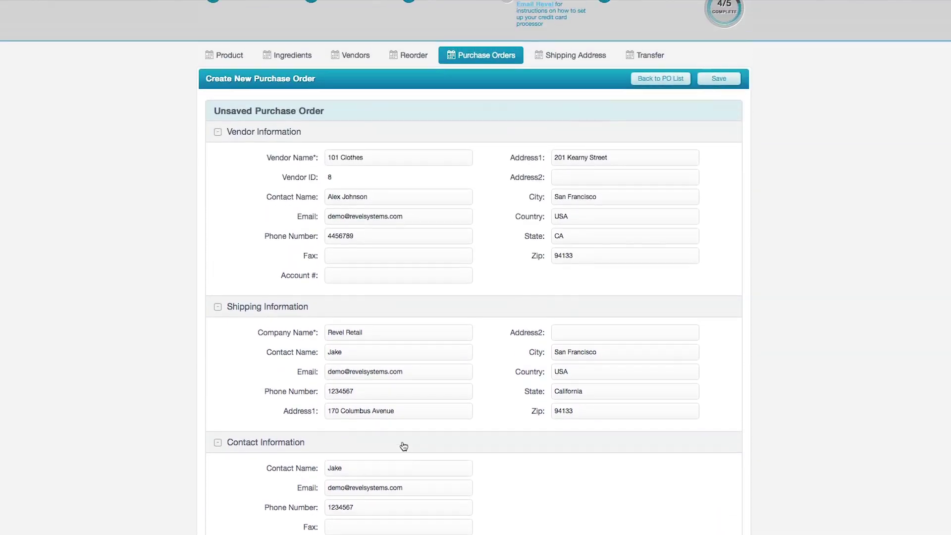
scroll(404, 446, up, 2)
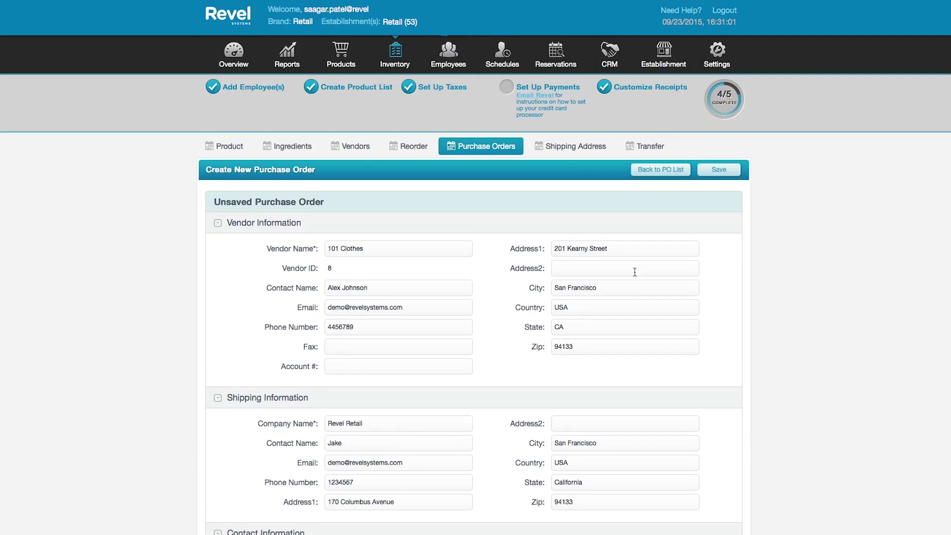
click(719, 171)
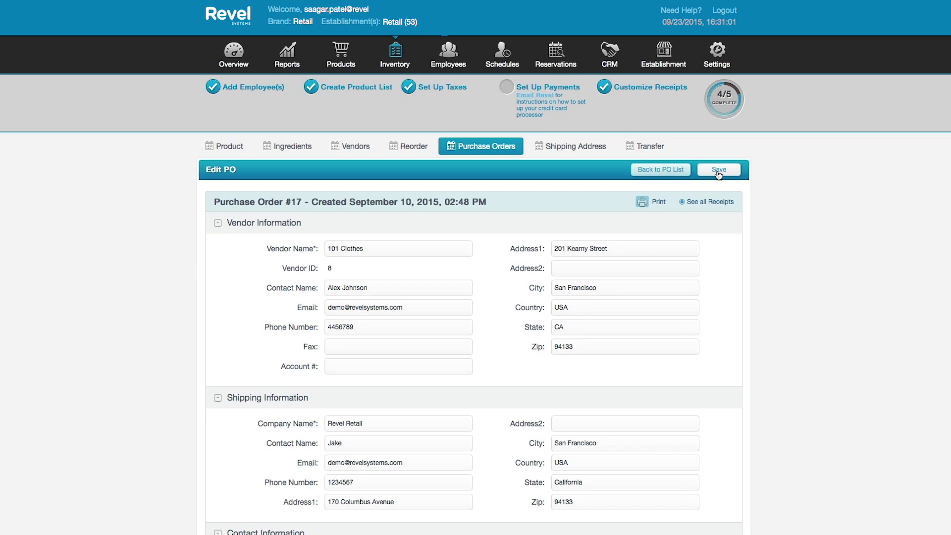
click(666, 171)
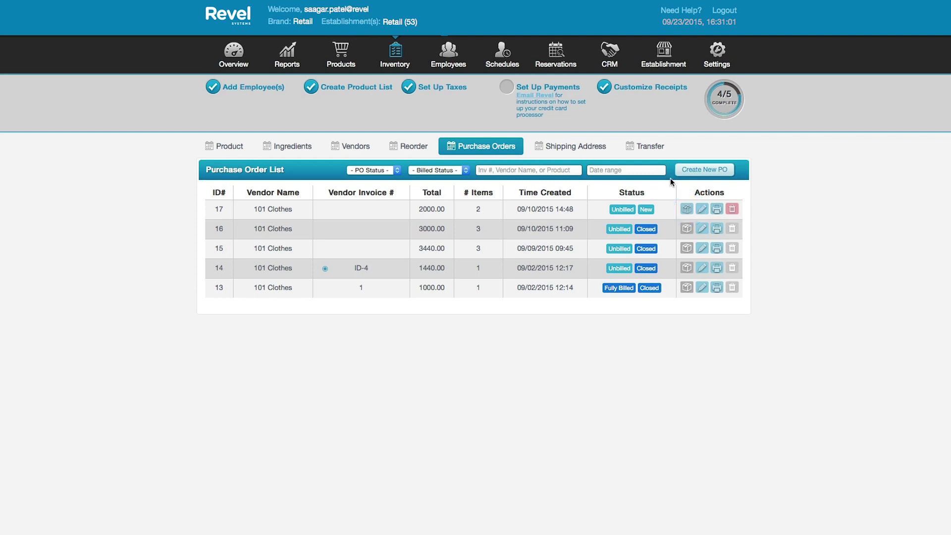
Receive the full ordered quantities of Capri and Indigo Jeans on purchase order 17 and save the order.
click(687, 209)
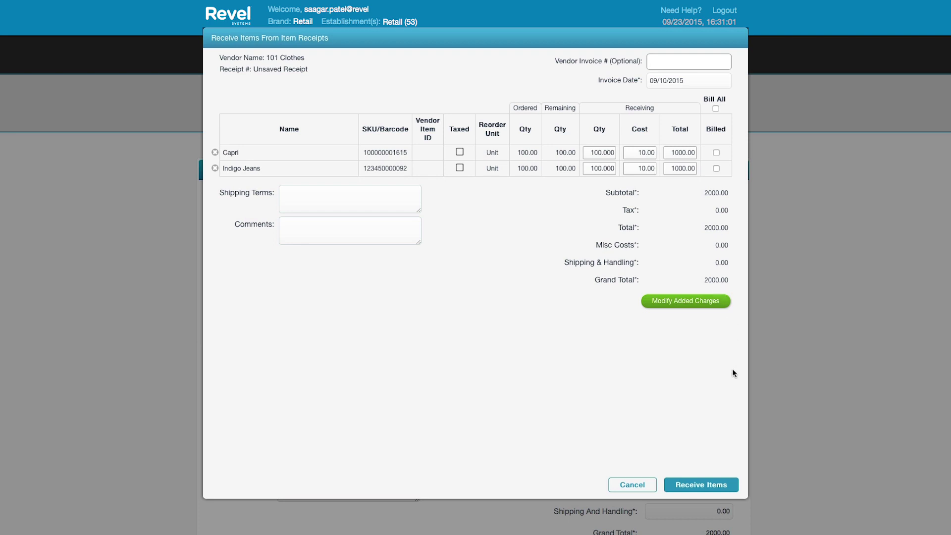
click(708, 485)
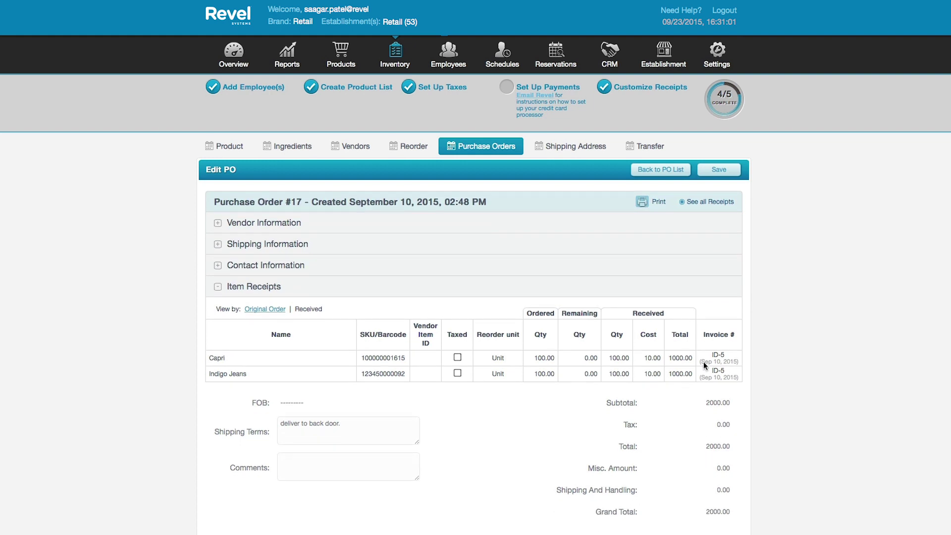
click(716, 174)
Open the Product Inventory Summary report to review product quantities and costs.
click(300, 58)
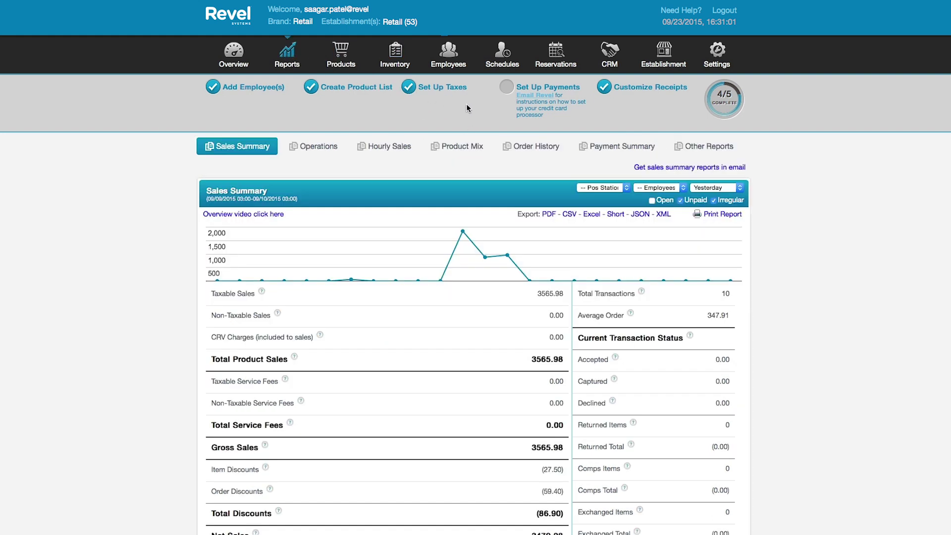
click(687, 148)
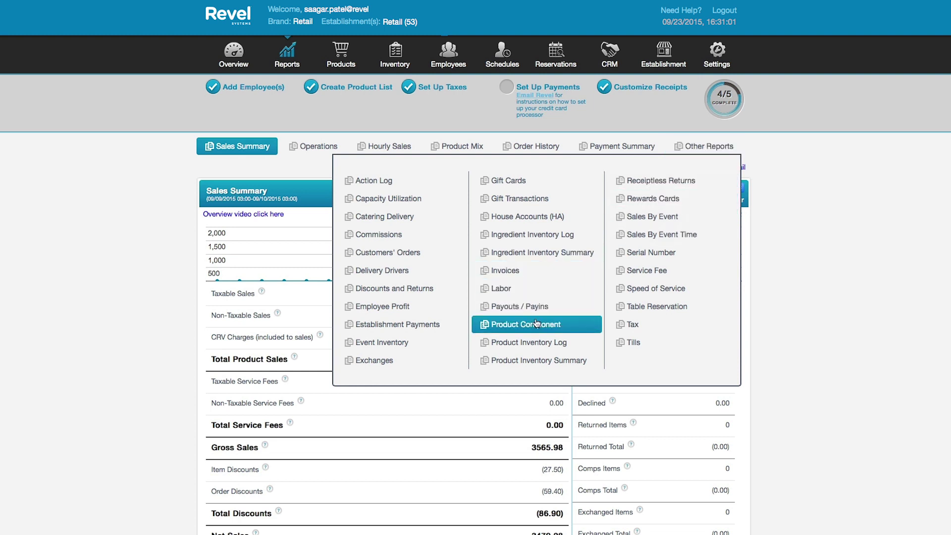
click(496, 364)
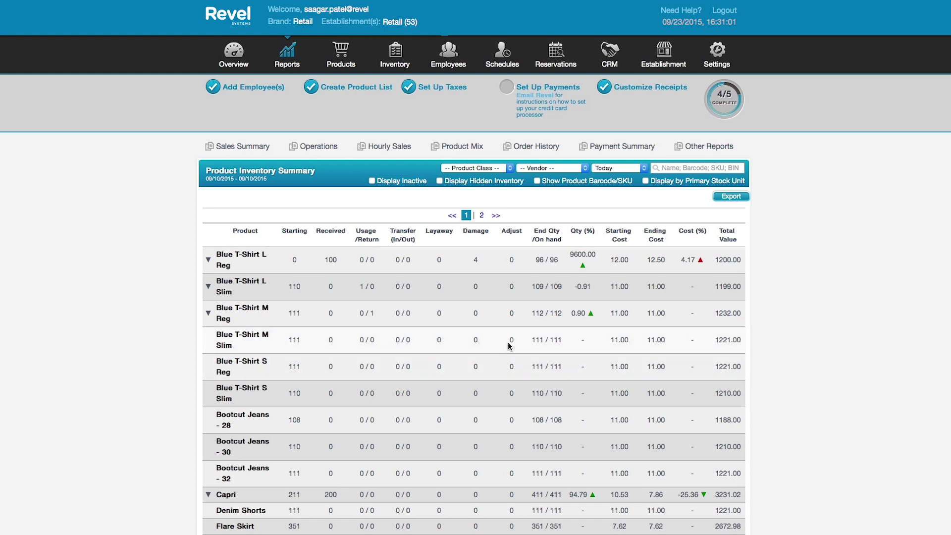
Open the Customers' Orders report and expand the first customer's information and orders.
click(688, 150)
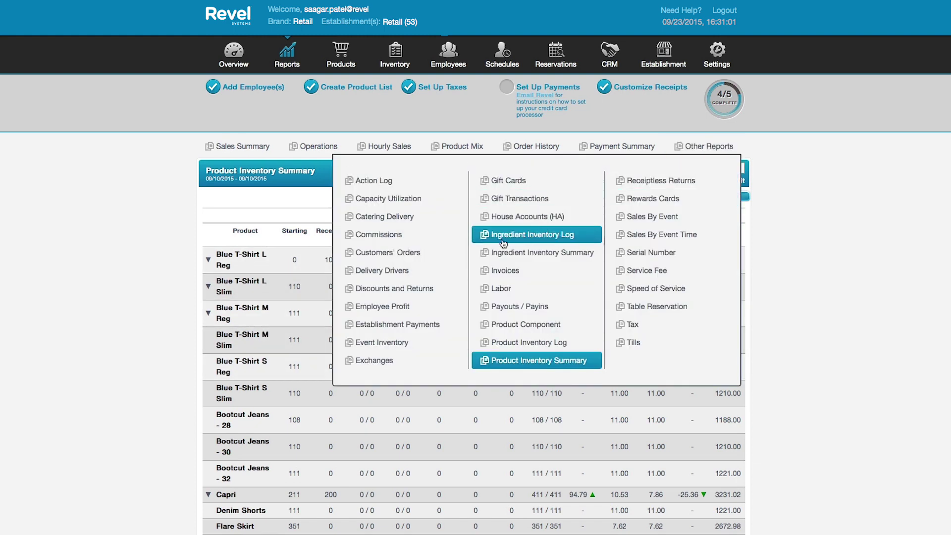
click(360, 254)
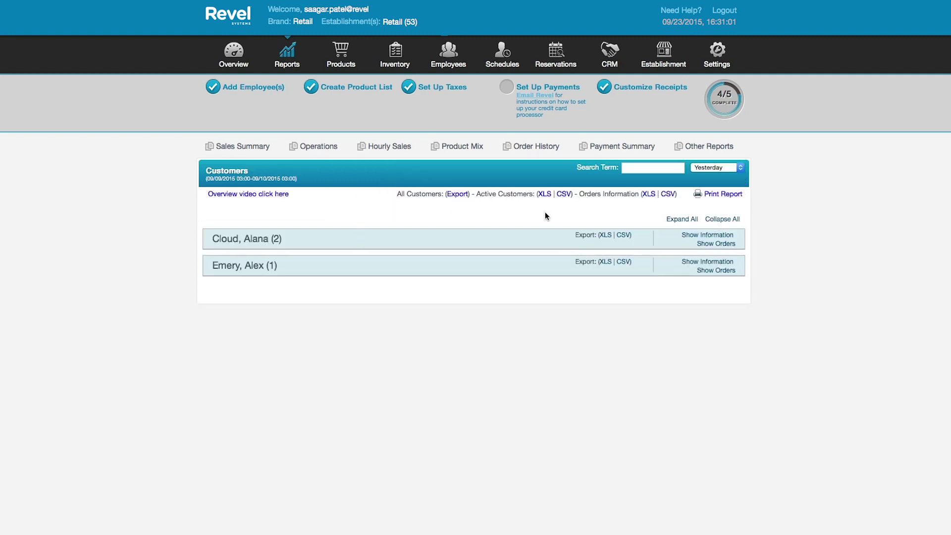
click(688, 236)
click(706, 245)
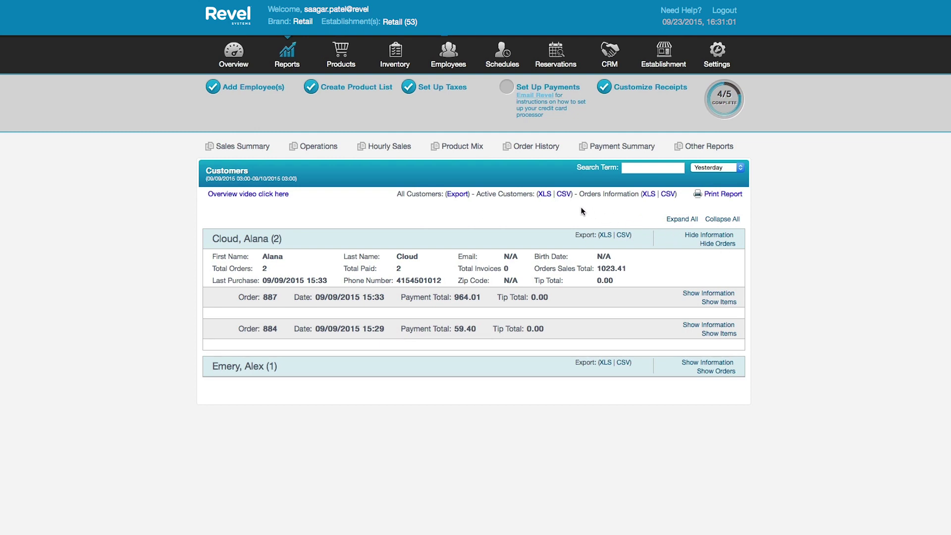
Open the Serial Number report and show its entries for last month.
click(279, 64)
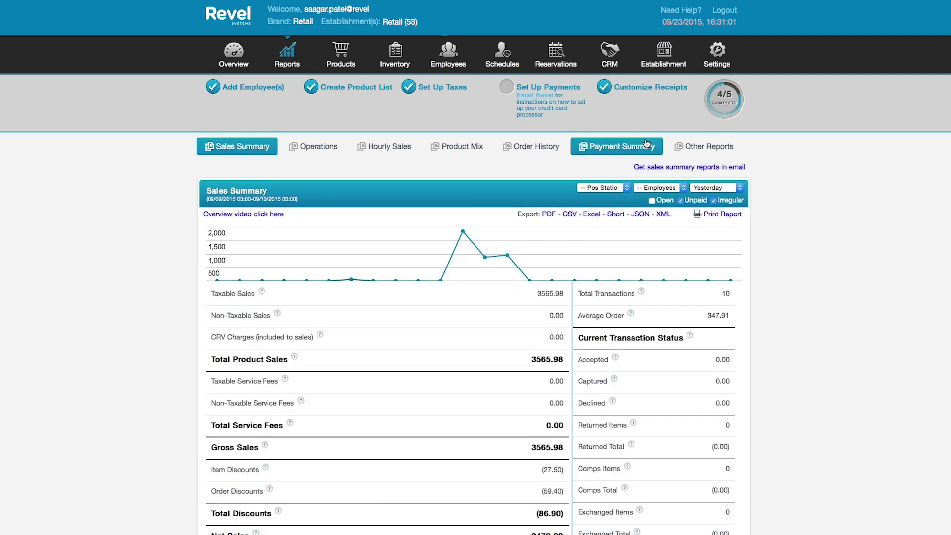
click(688, 147)
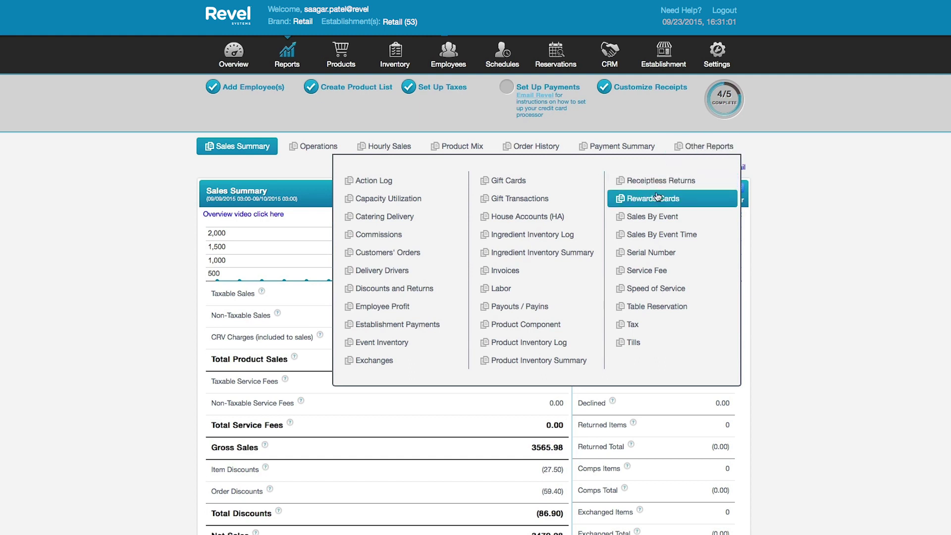
click(636, 255)
click(709, 171)
click(715, 203)
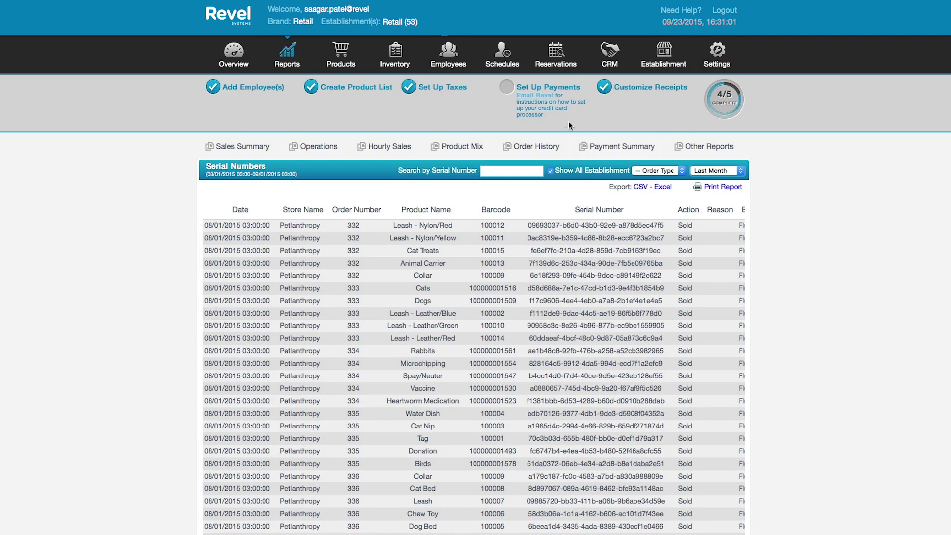
In the schedules' time sheet rules, enable the clock-in before shift limit and set its limit time to 30:00.
click(490, 70)
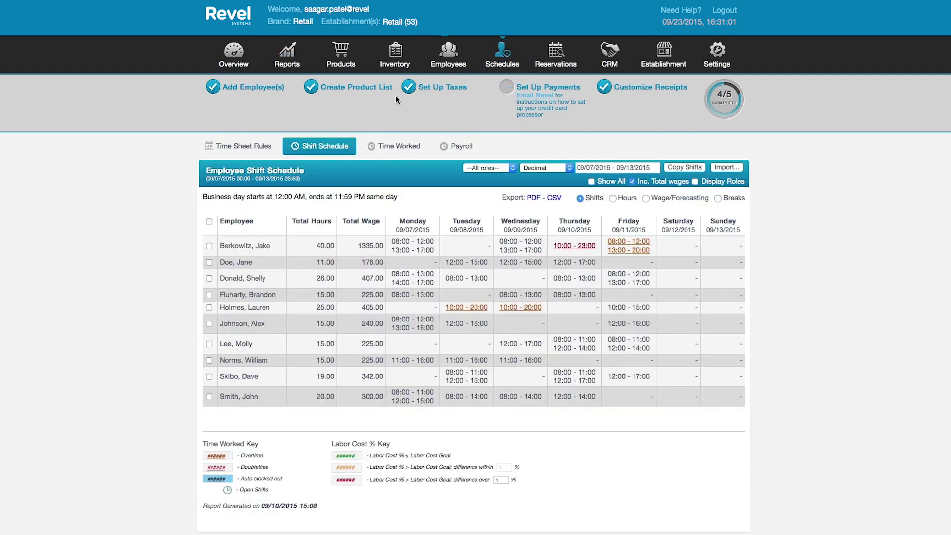
click(220, 150)
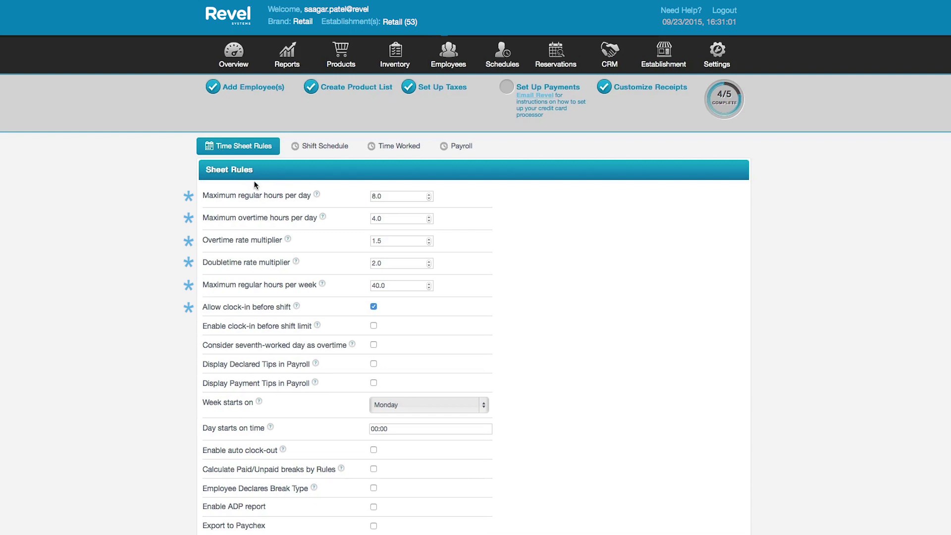
click(374, 326)
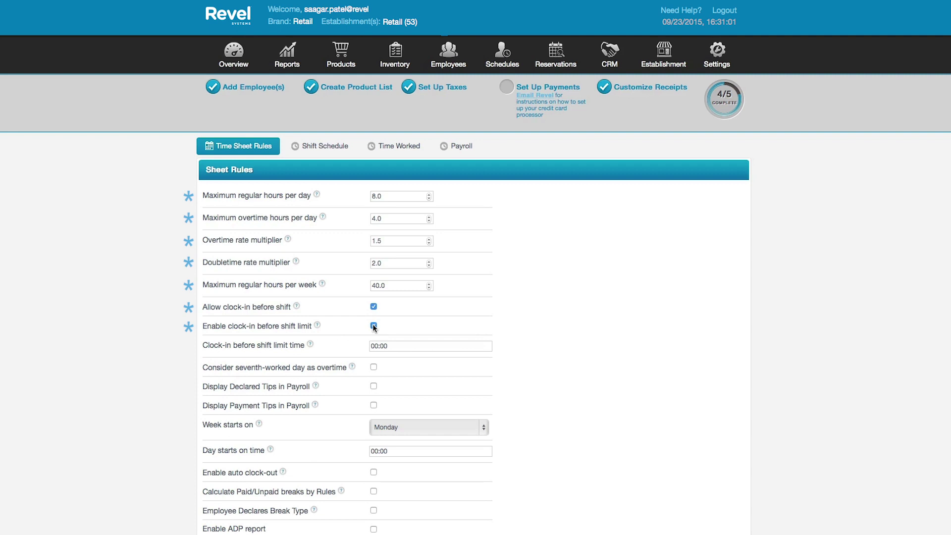
click(379, 346)
key(BackSpace)
text(30)
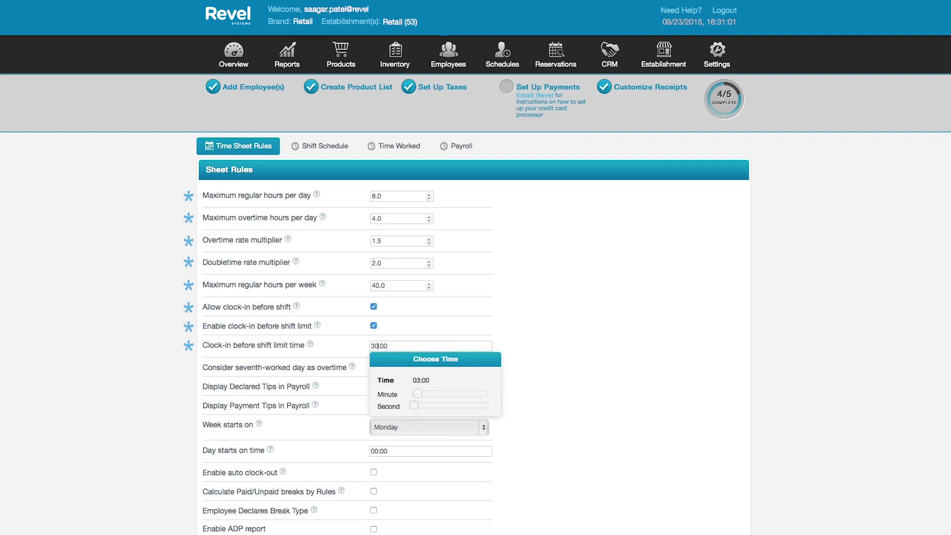
key(End)
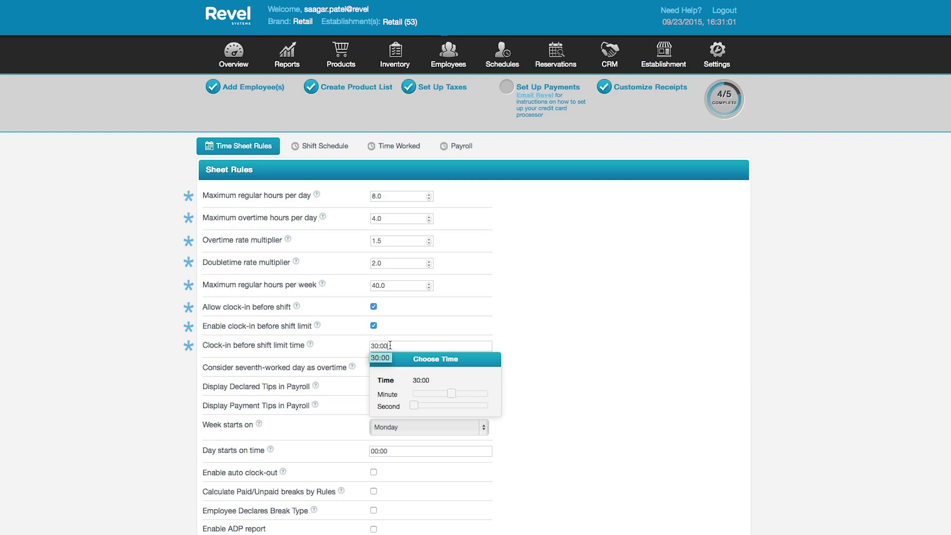
click(399, 335)
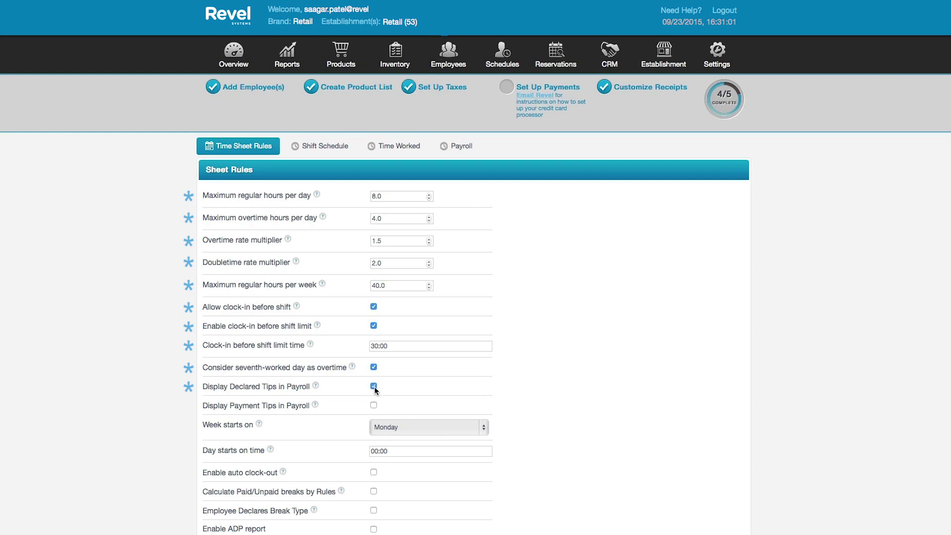
Enable seventh-worked day as overtime and the display of declared and payment tips in payroll, and set the day start time to 08:00.
click(374, 406)
click(377, 450)
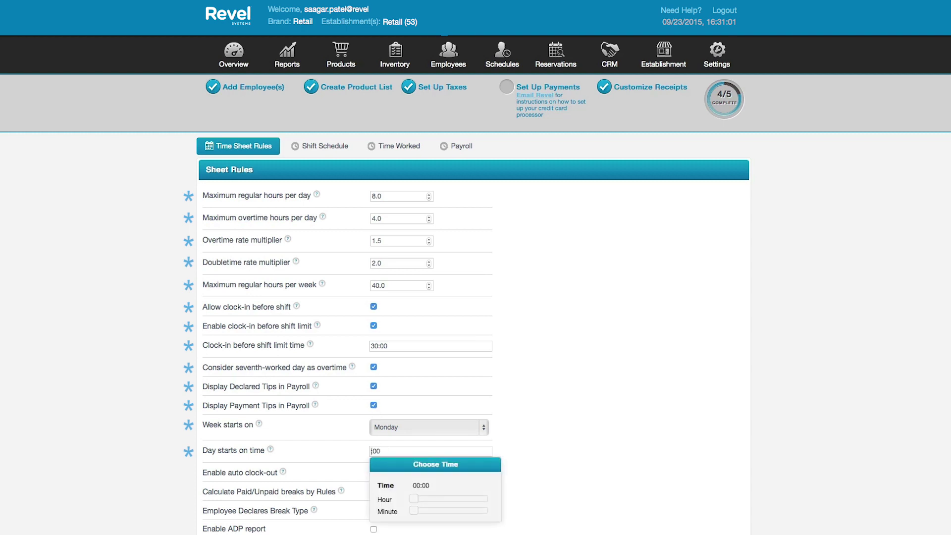
click(439, 499)
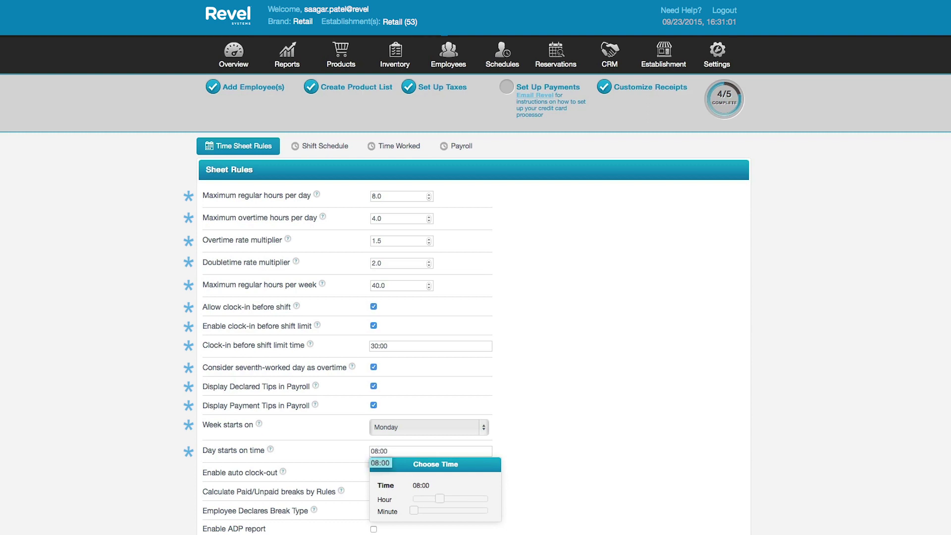
Enable auto clock-out in the time sheet rules and set the auto clock-out time to 00:15.
click(381, 443)
scroll(382, 442, down, 2)
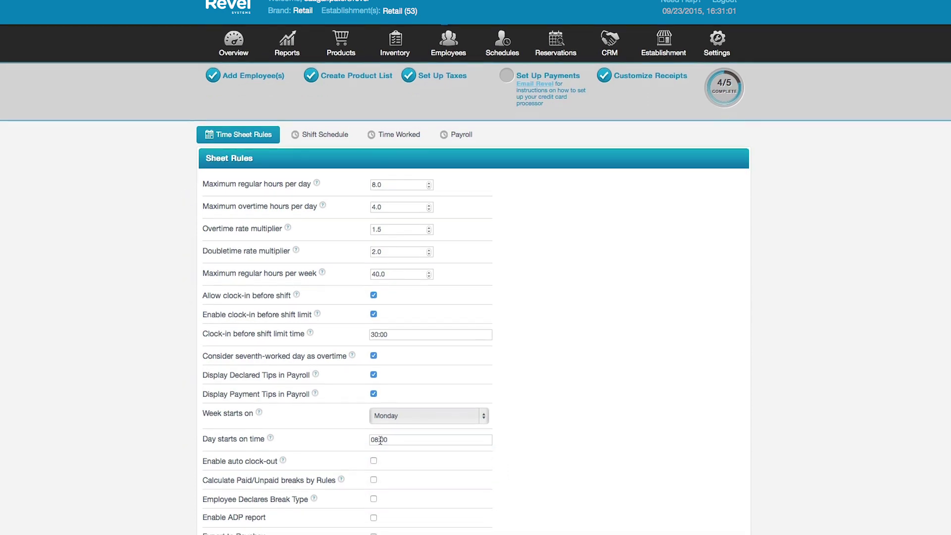
scroll(381, 442, down, 2)
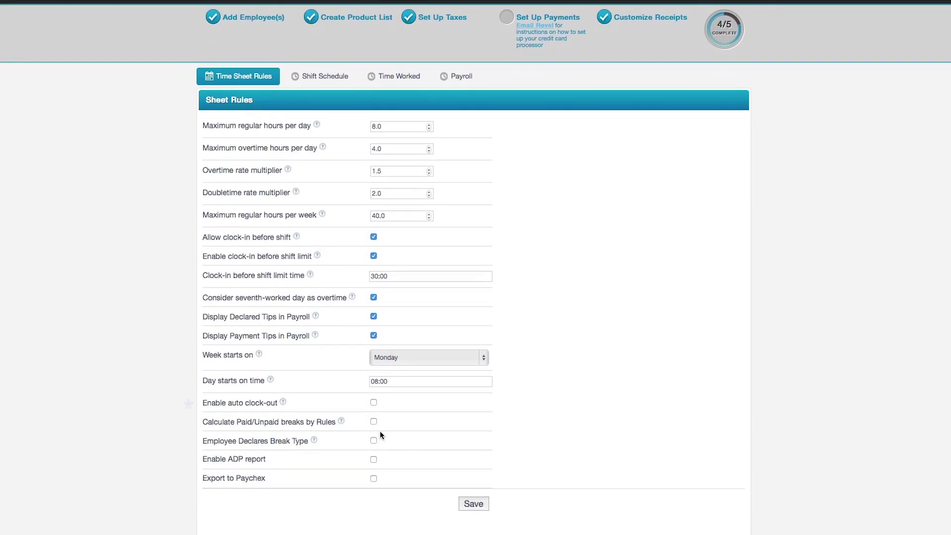
click(374, 403)
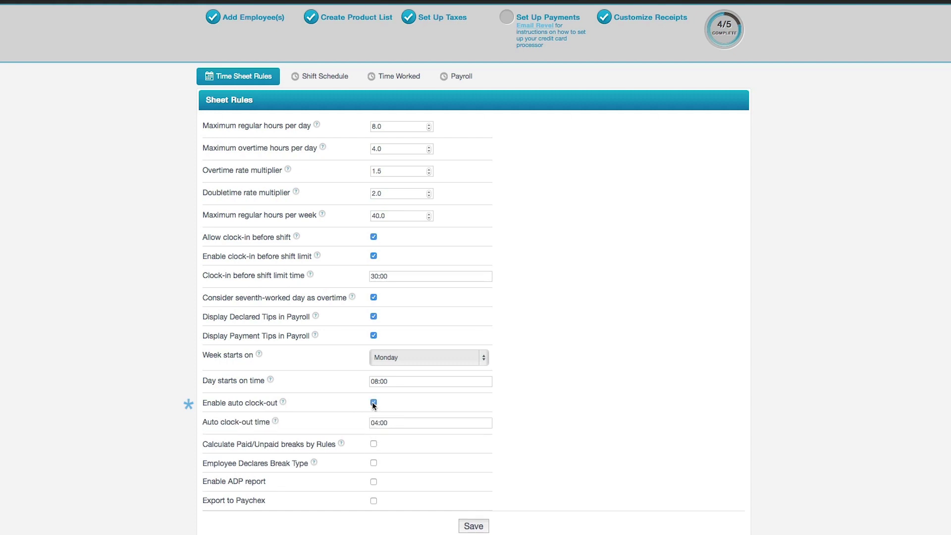
click(379, 421)
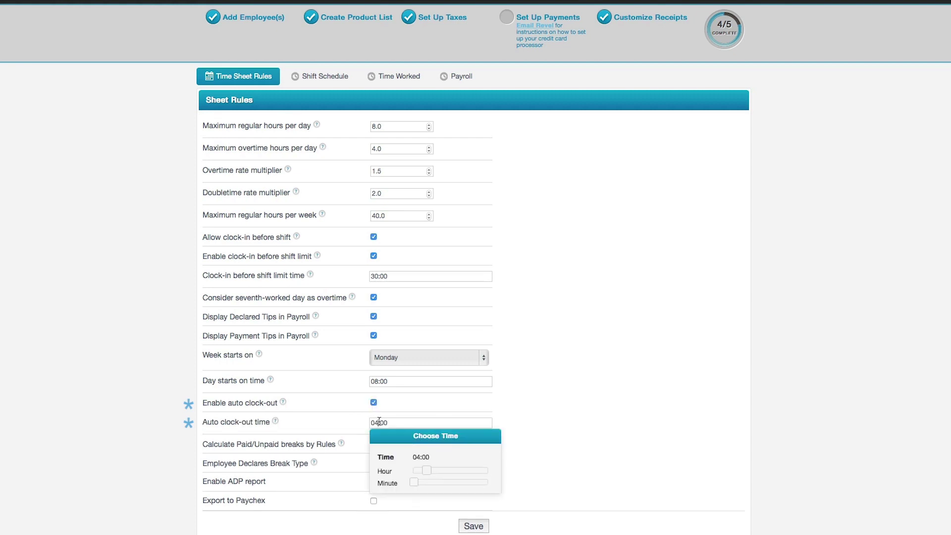
key(BackSpace)
text(0)
key(BackSpace)
key(BackSpace)
text(15)
click(398, 415)
Enable calculating paid/unpaid breaks by rules and set the work time to qualify for a paid break to 04:00.
click(374, 444)
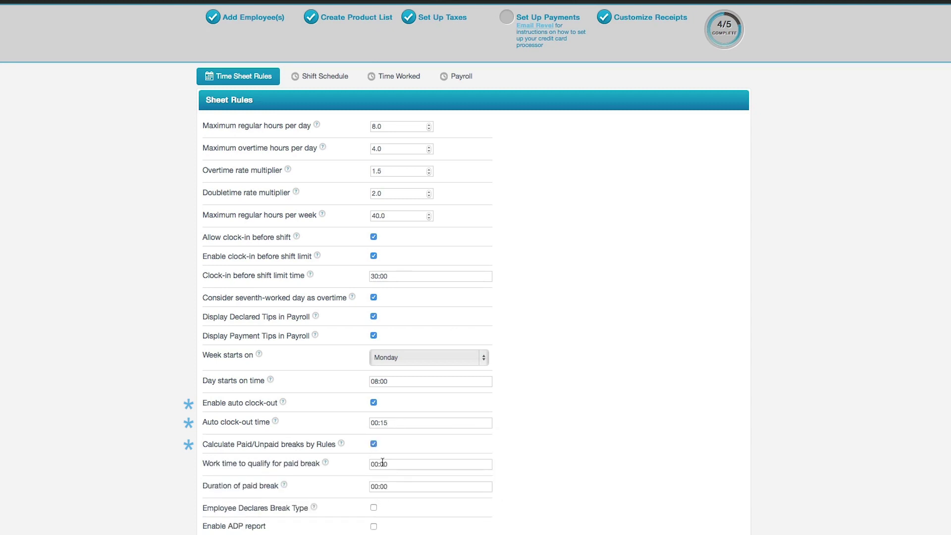
click(388, 468)
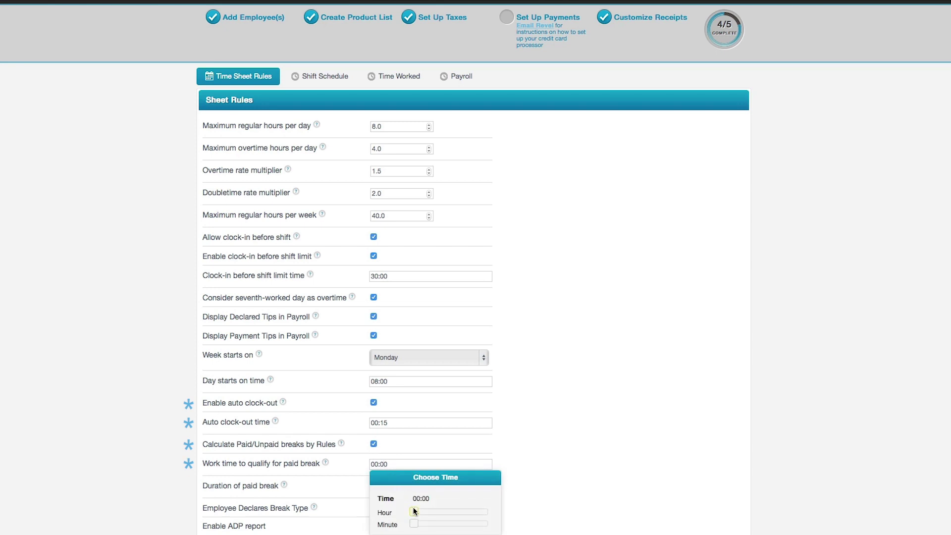
drag(415, 511, 420, 512)
click(514, 487)
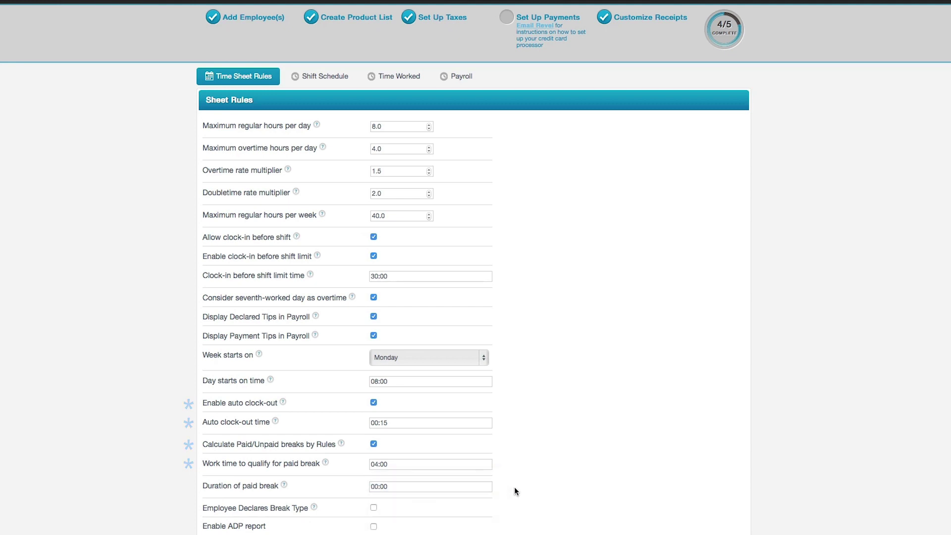
Enable Employee Declares Break Type and save the time sheet rules.
scroll(514, 486, down, 1)
scroll(515, 486, down, 3)
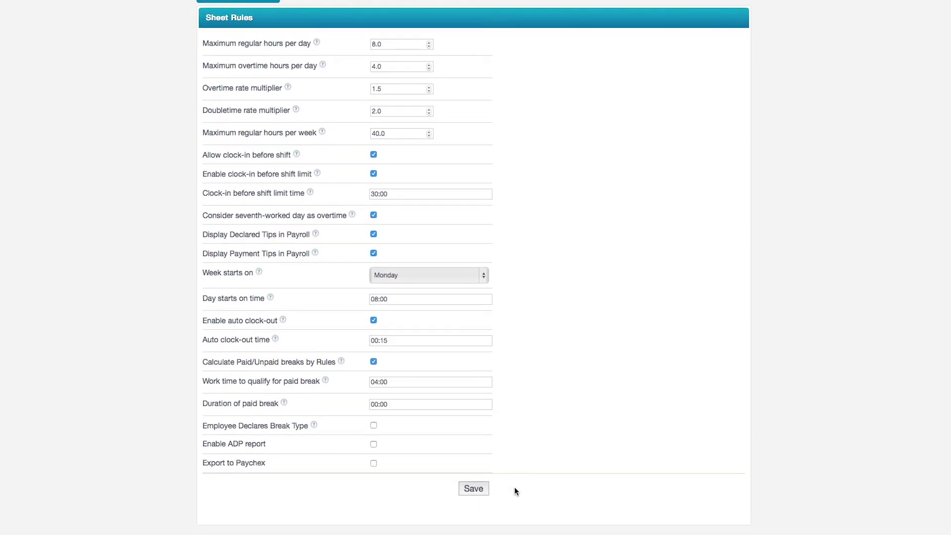
click(374, 425)
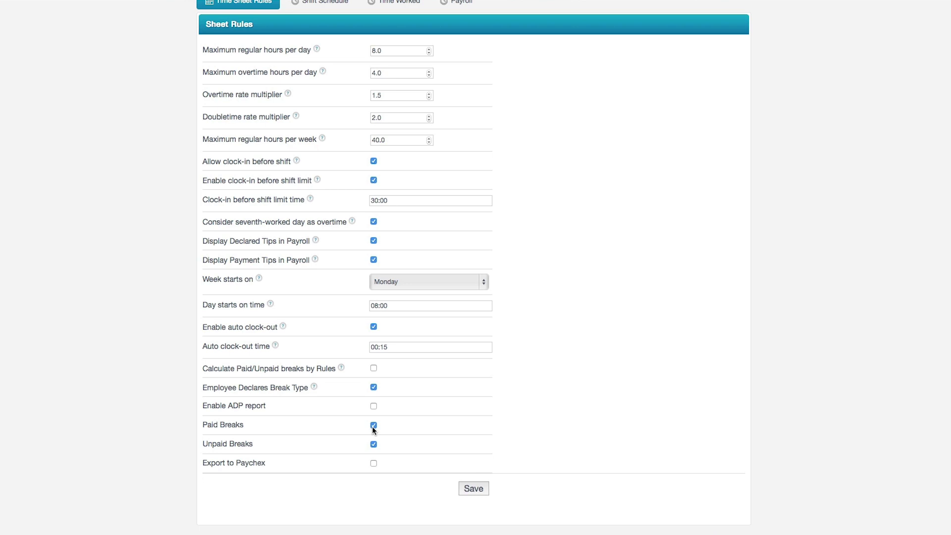
click(469, 488)
scroll(469, 489, up, 3)
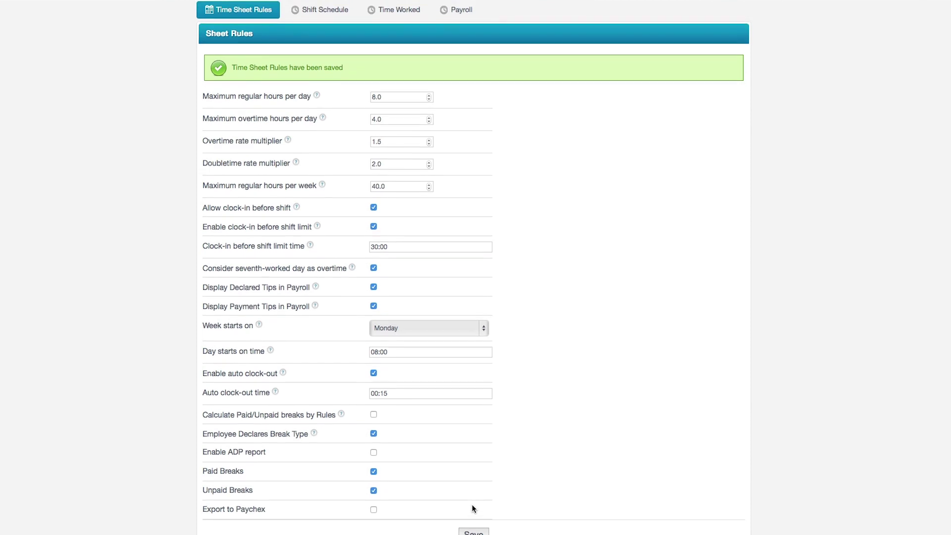
In the shift schedule, add and save an 08:00 to 13:00 shift on Wednesday 09/09/2015 for the third-listed employee.
scroll(473, 509, up, 2)
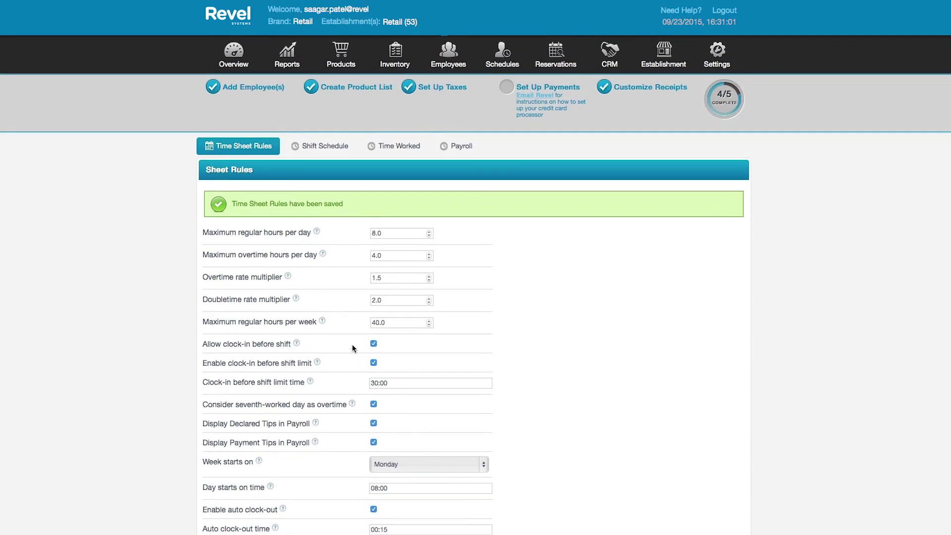
click(306, 151)
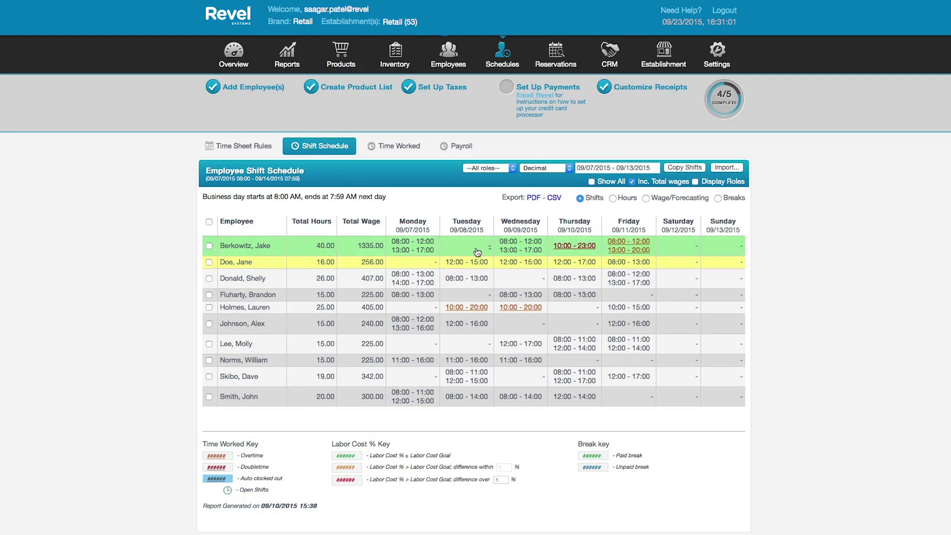
click(528, 279)
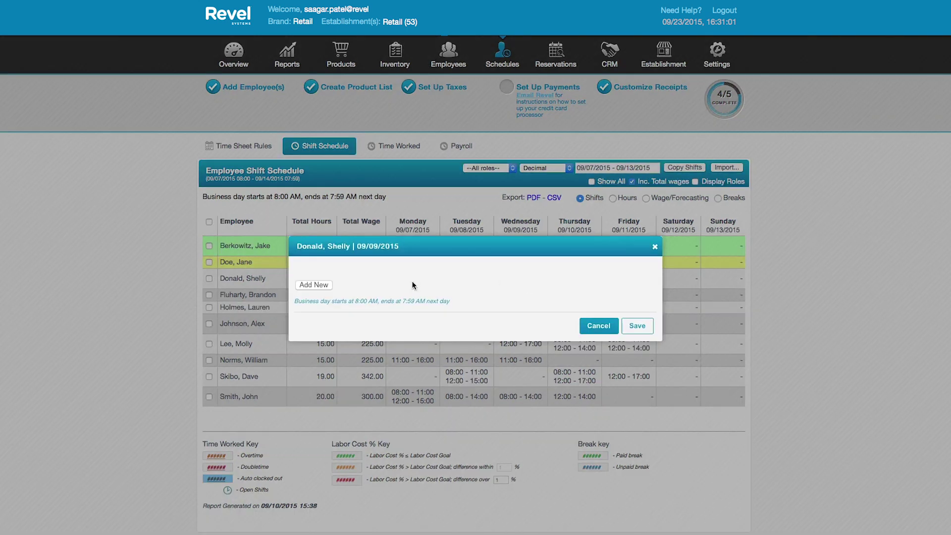
click(315, 286)
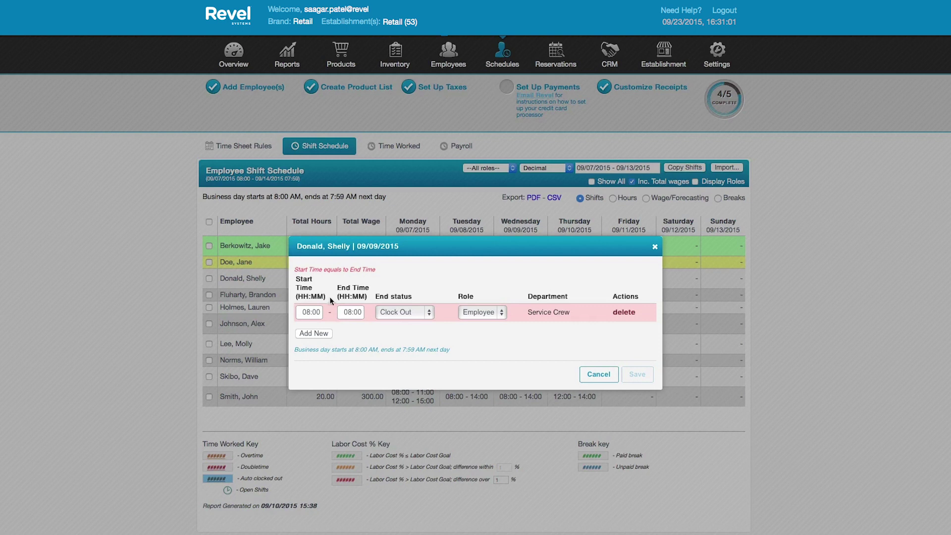
double_click(349, 312)
key(BackSpace)
text(13)
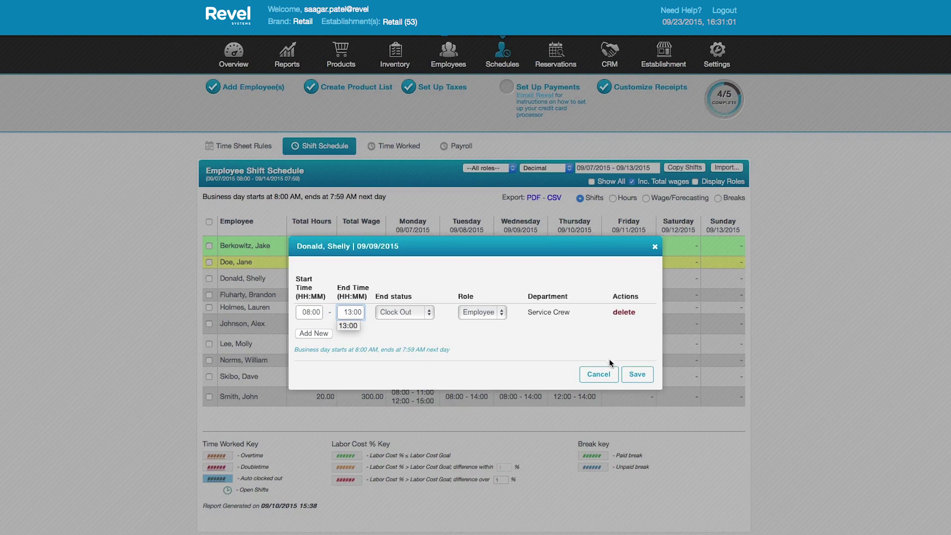
click(636, 375)
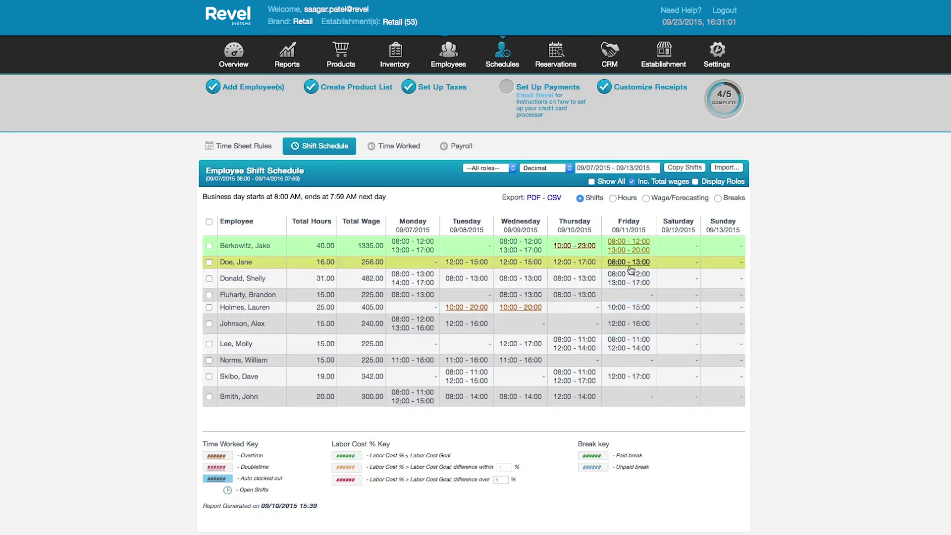
Hide and restore the shift schedule's total wages, and set Friday 09/11/2015's forecasted sales to 10000 in the Wage/Forecasting view.
click(633, 182)
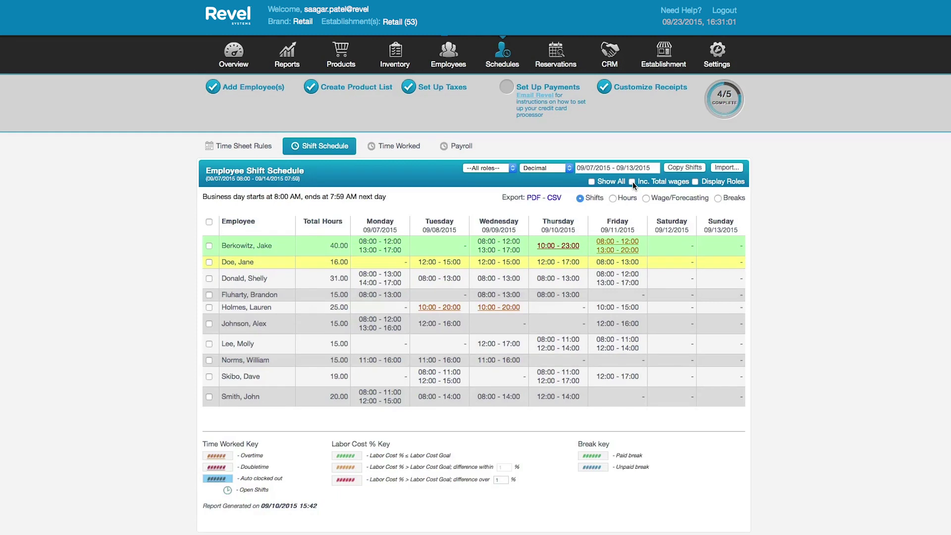
click(632, 181)
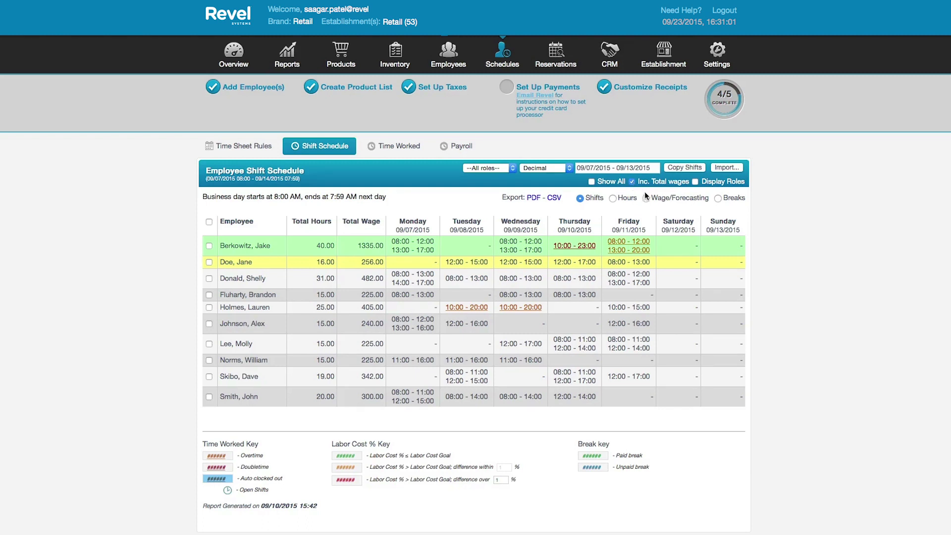
click(646, 198)
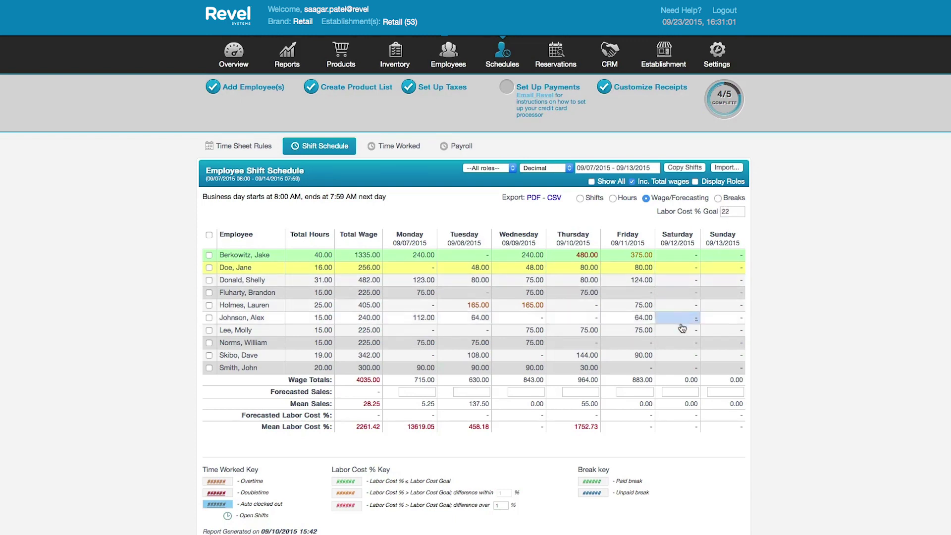
click(642, 391)
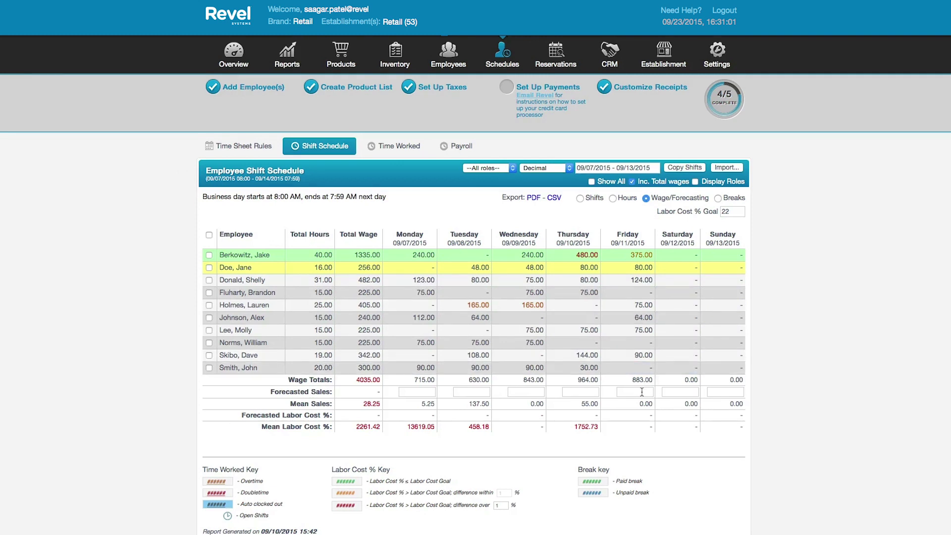
text(10)
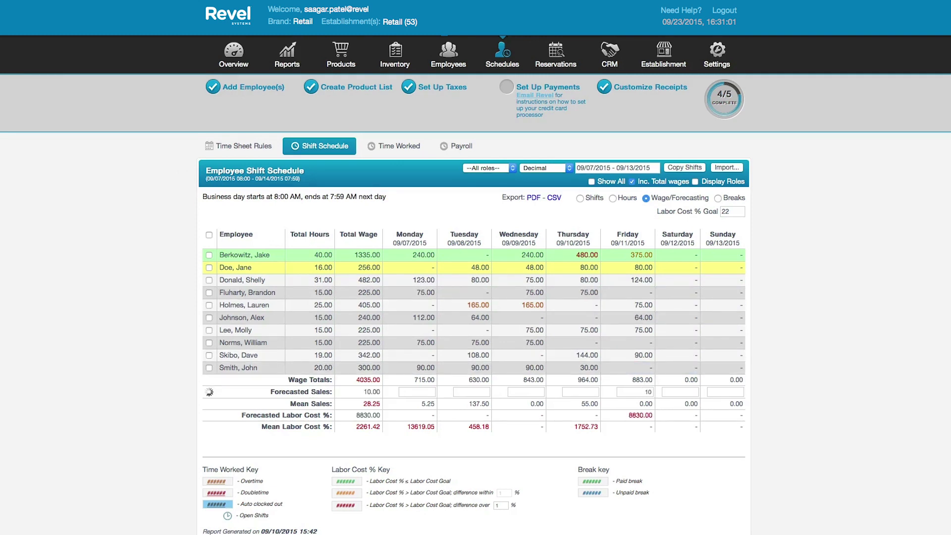
text(000)
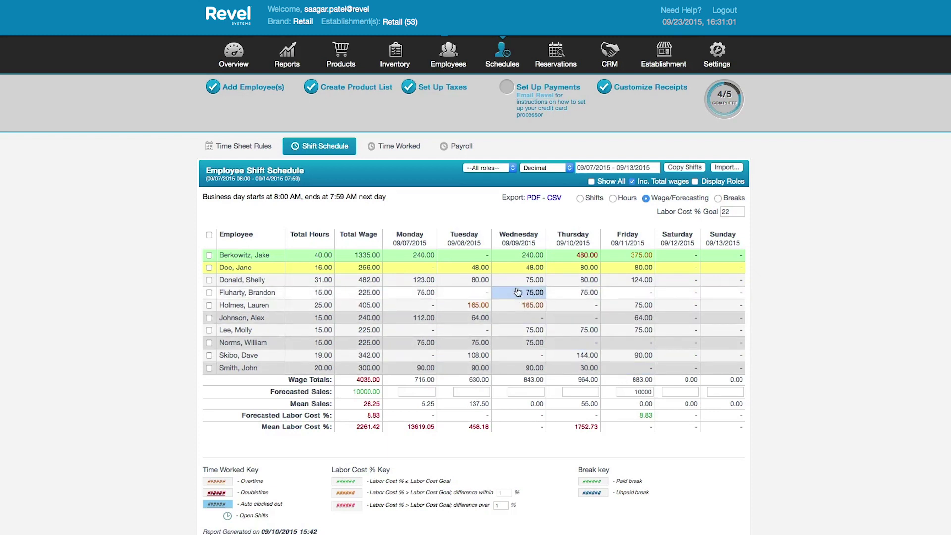
Review the employees' Time Worked records and the Payroll report for the same week.
click(382, 149)
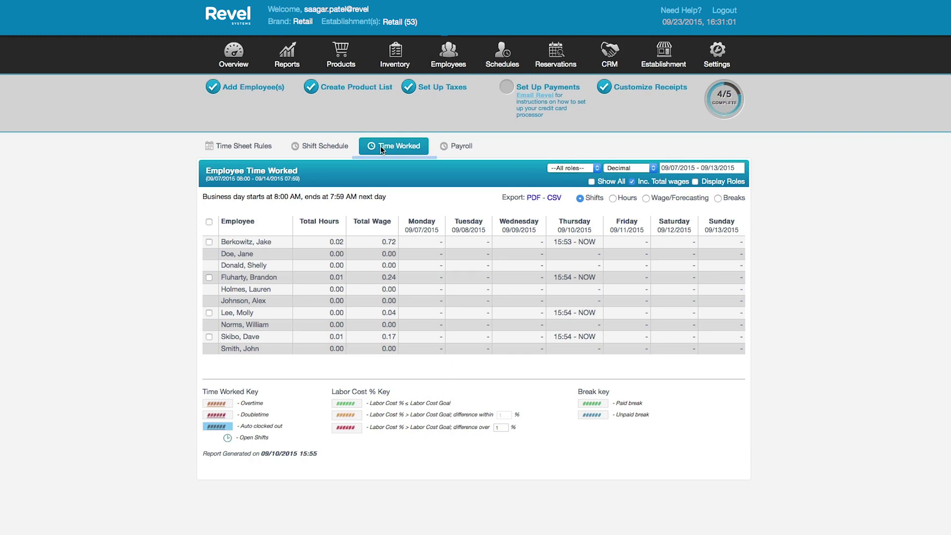
click(453, 151)
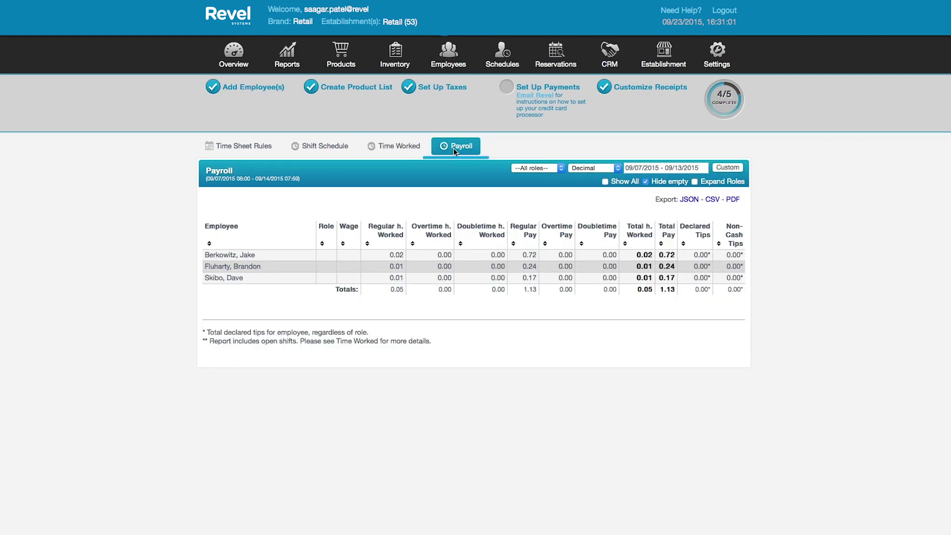